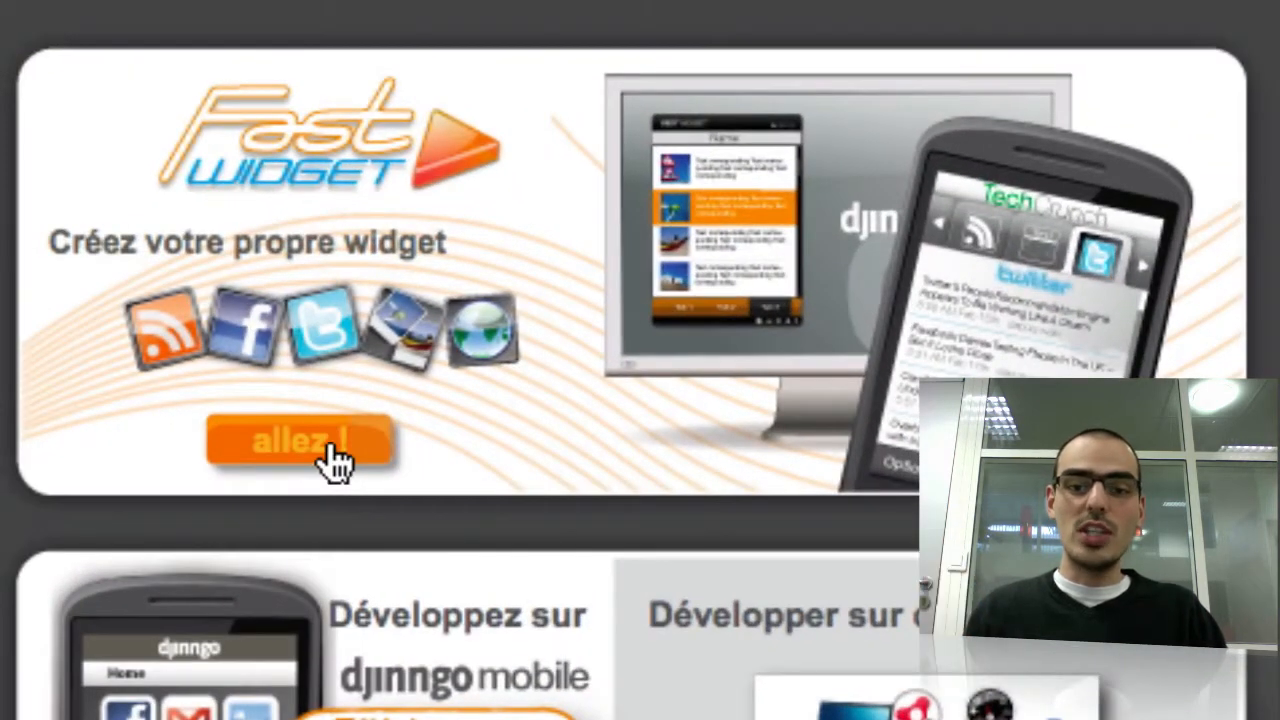
Open the Fast Widget Advance editor from the Fast Widget offer
{"action": "left_click", "coordinate": [330, 450]}
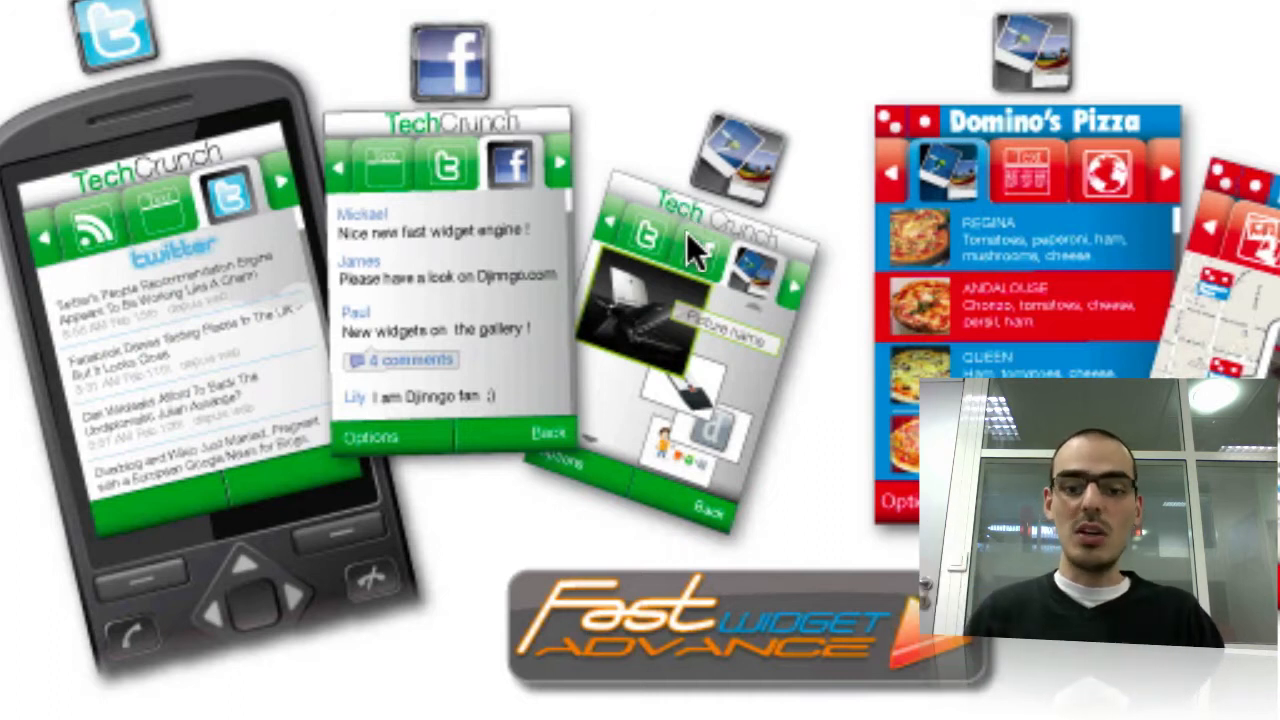
{"action": "left_click", "coordinate": [661, 609]}
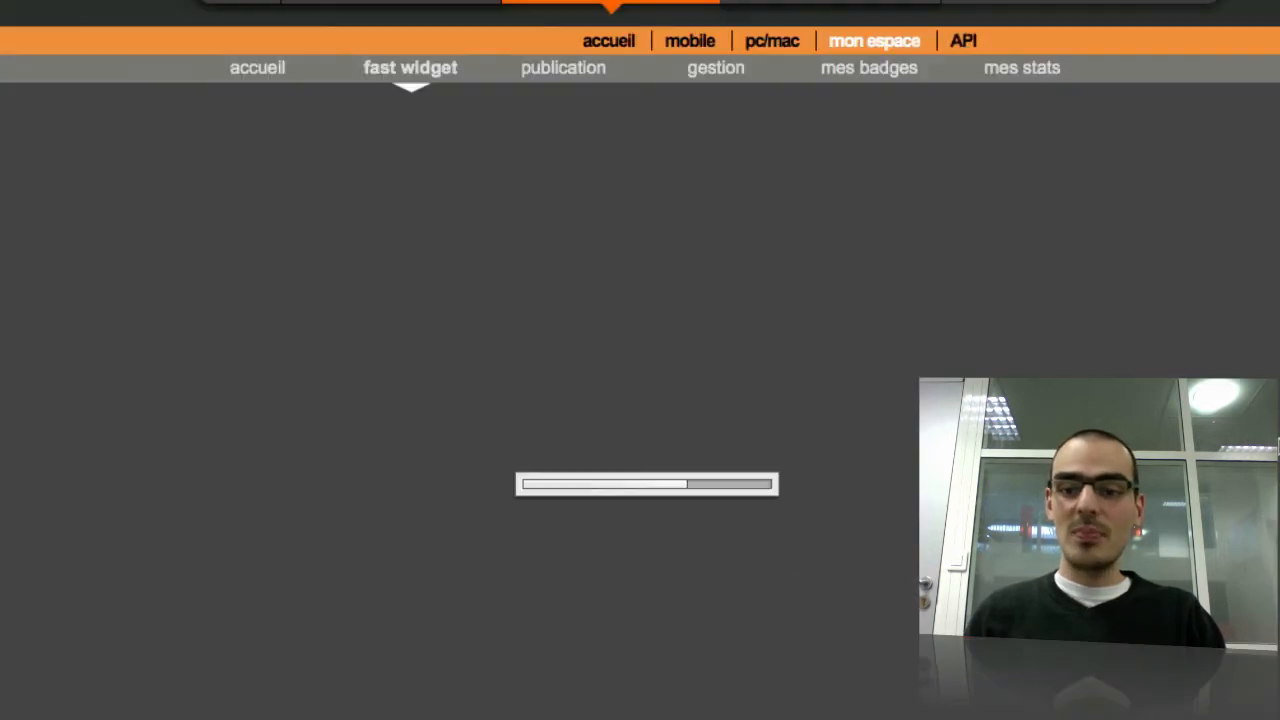
{"action": "scroll", "coordinate": [640, 400], "scroll_direction": "down", "scroll_amount": 2}
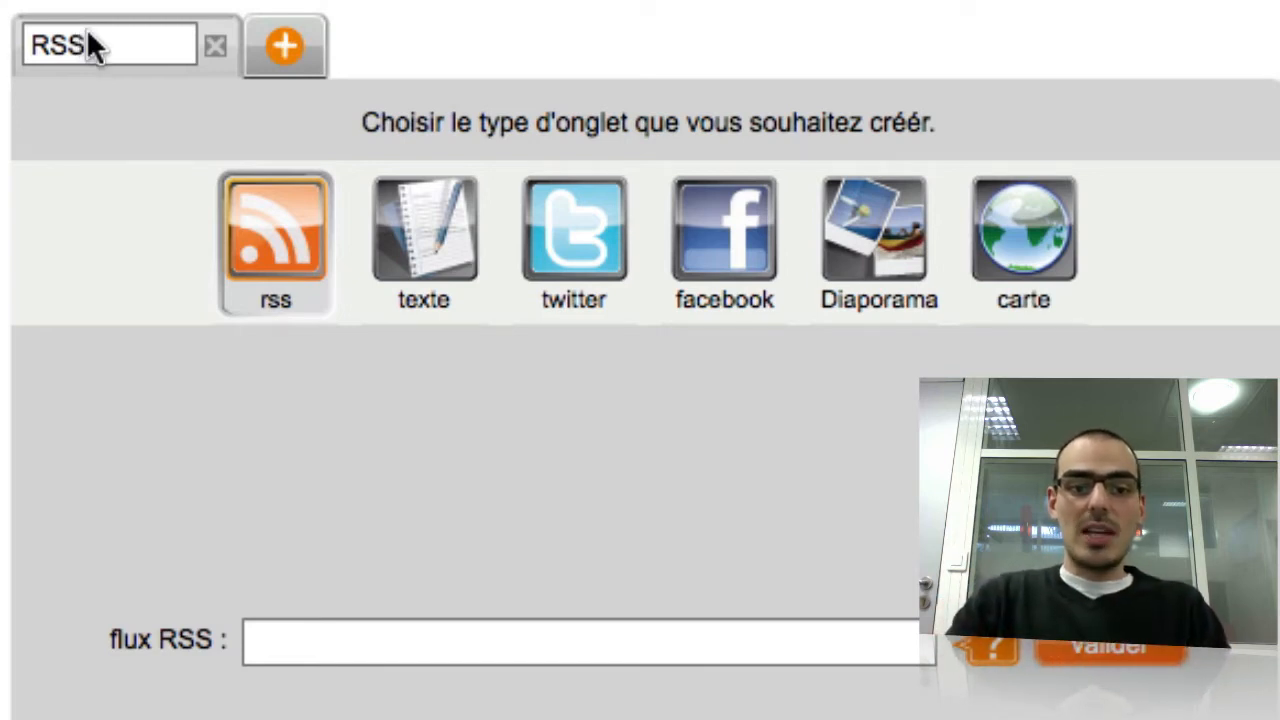
Rename the RSS tab as Actualités and preview the Diaporama and carte tab types
{"action": "left_click", "coordinate": [88, 44]}
{"action": "left_click_drag", "start_coordinate": [88, 44], "coordinate": [22, 40]}
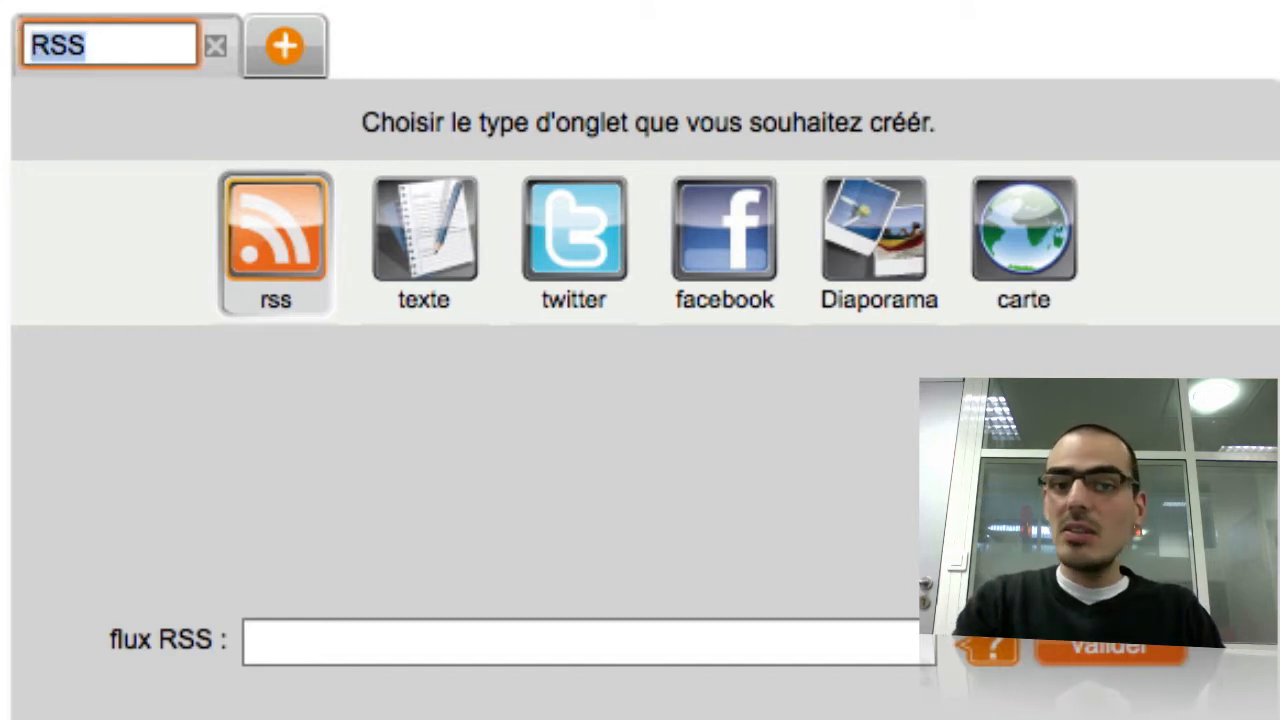
{"action": "type", "text": "Actualités"}
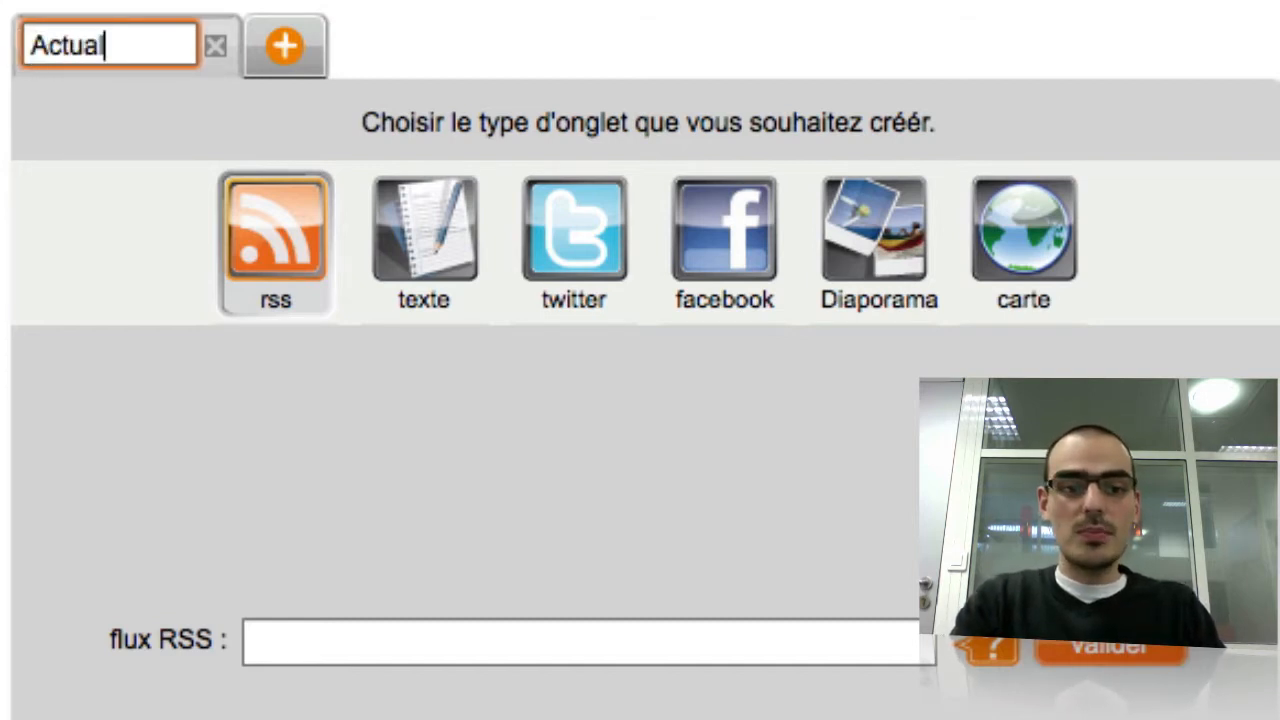
{"action": "left_click", "coordinate": [271, 270]}
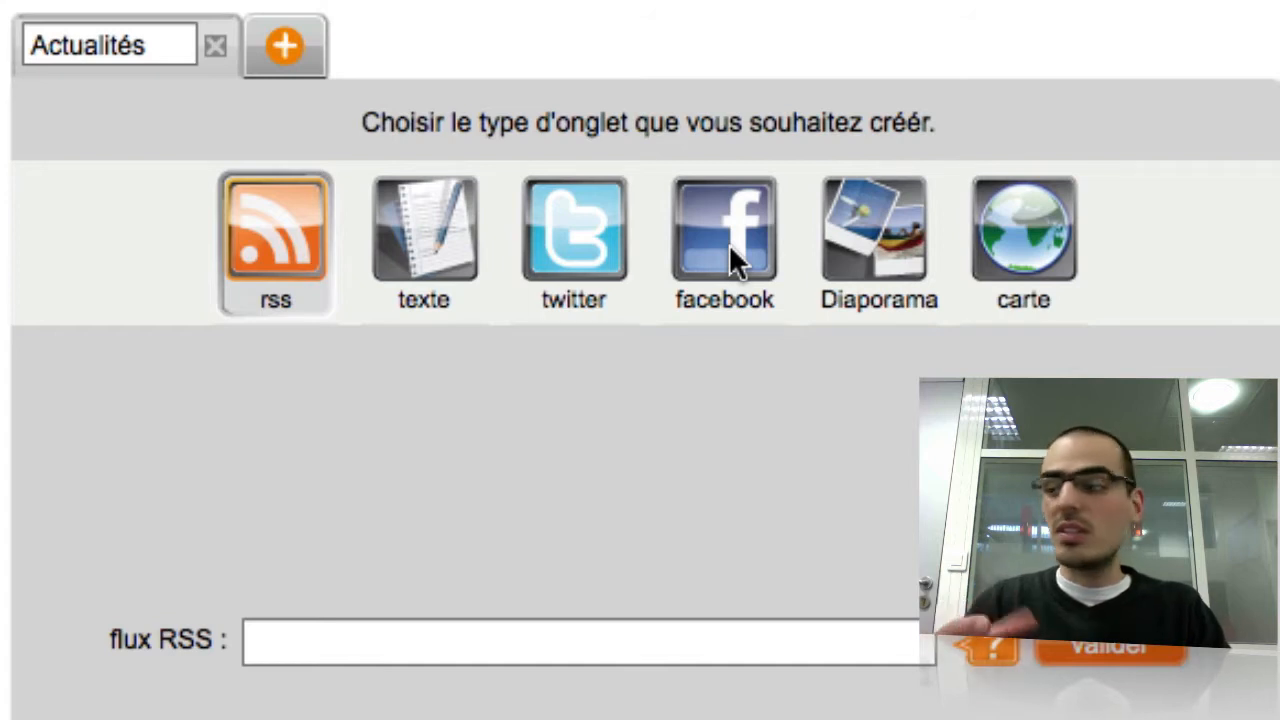
{"action": "left_click", "coordinate": [878, 245]}
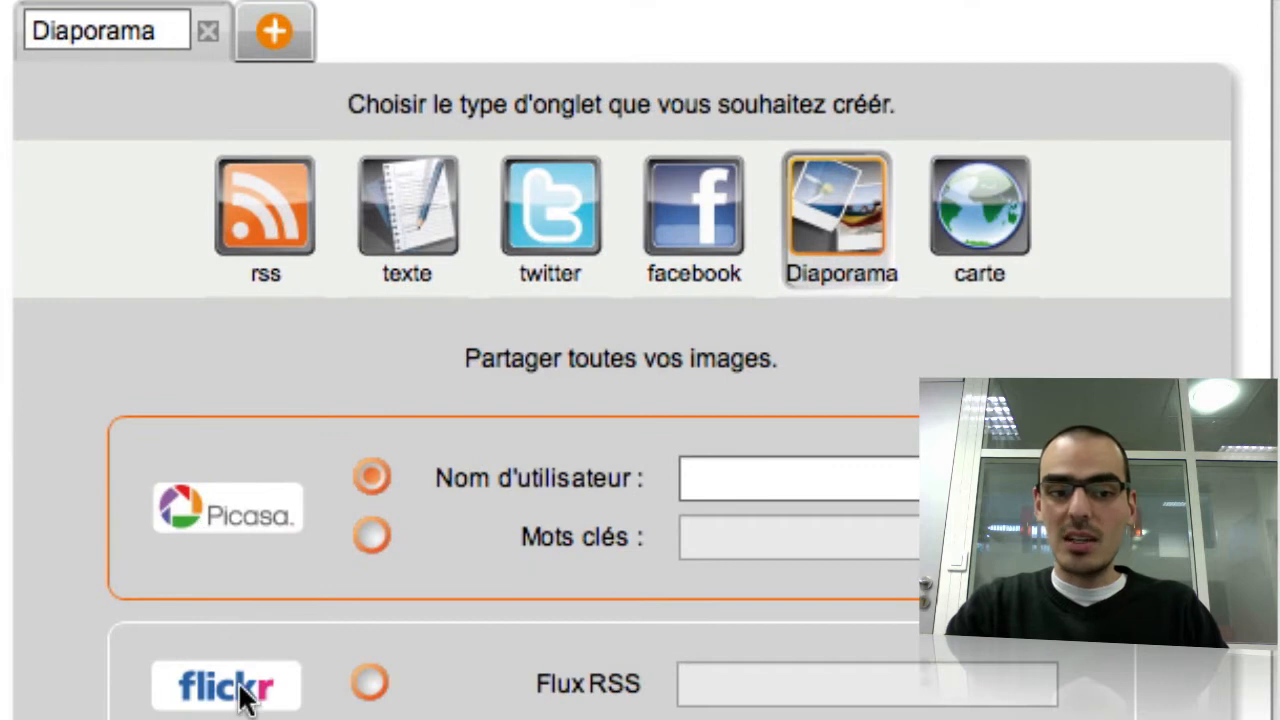
{"action": "left_click", "coordinate": [958, 221]}
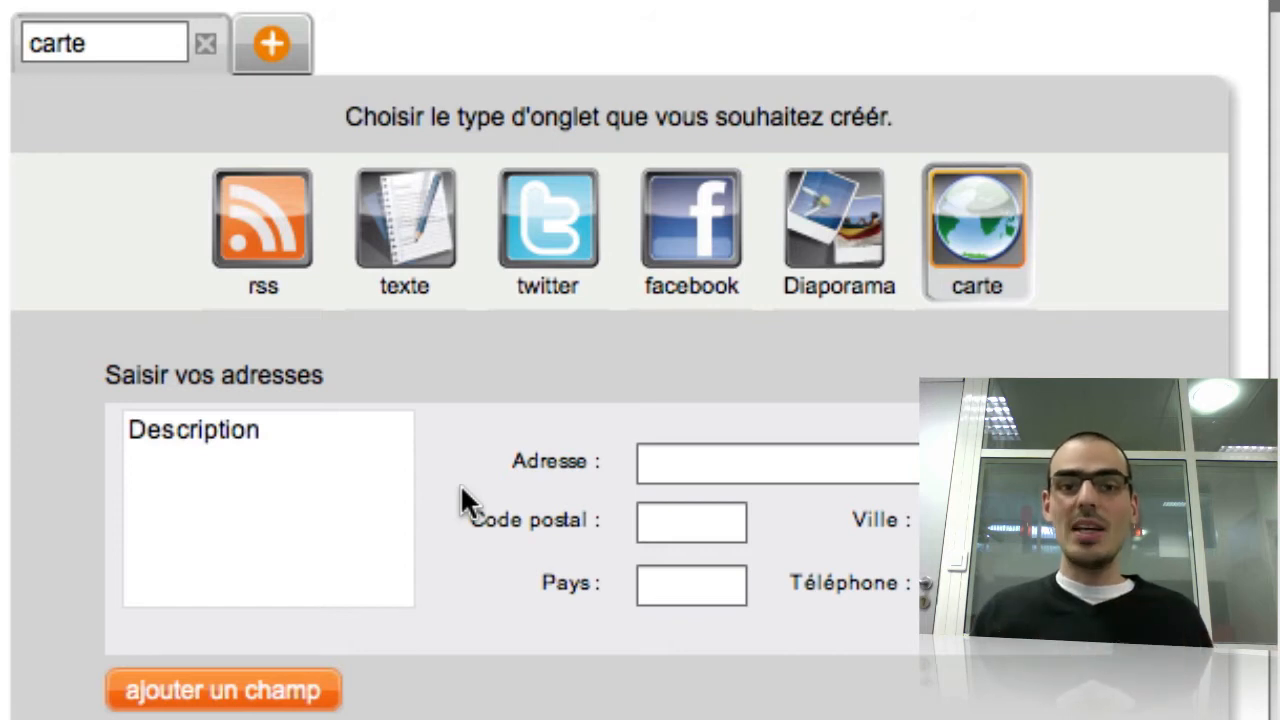
Set the tab's content type to rss and name the tab Actualités
{"action": "left_click", "coordinate": [288, 235]}
{"action": "left_click_drag", "start_coordinate": [134, 55], "coordinate": [3, 44]}
{"action": "type", "text": "Actual"}
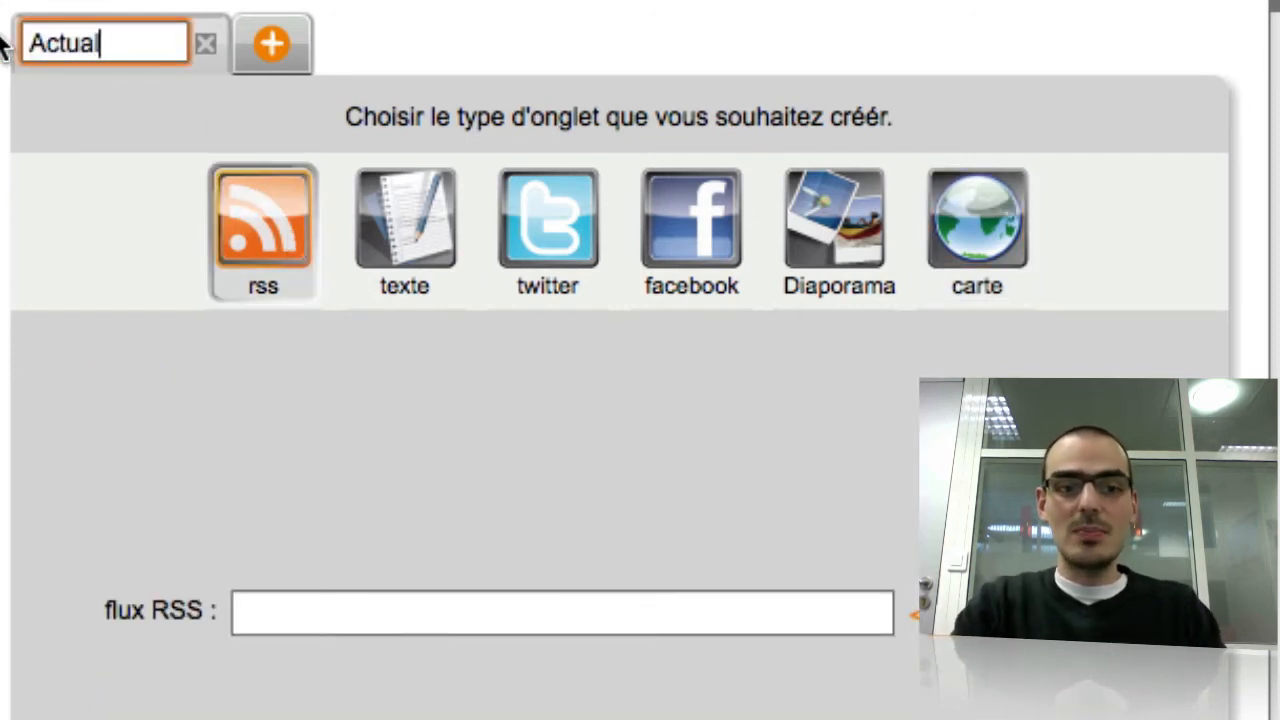
{"action": "type", "text": "ités"}
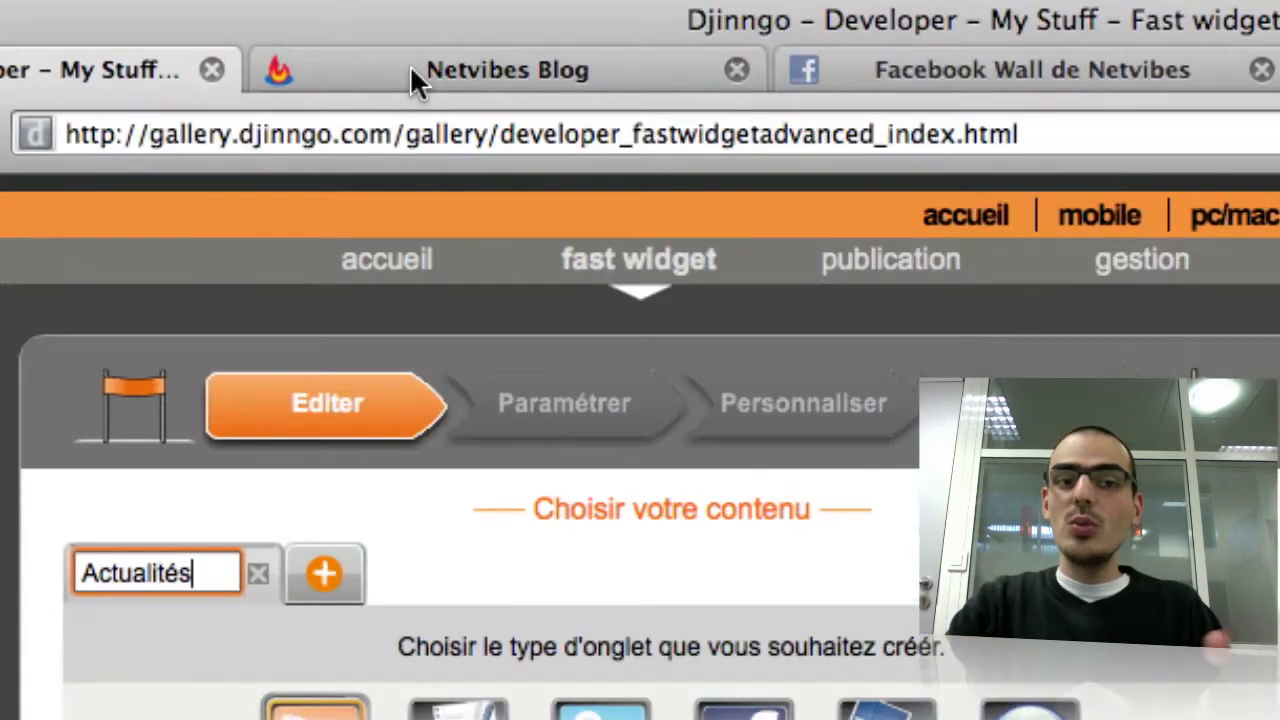
{"action": "left_click", "coordinate": [411, 68]}
{"action": "left_click_drag", "start_coordinate": [721, 145], "coordinate": [71, 146]}
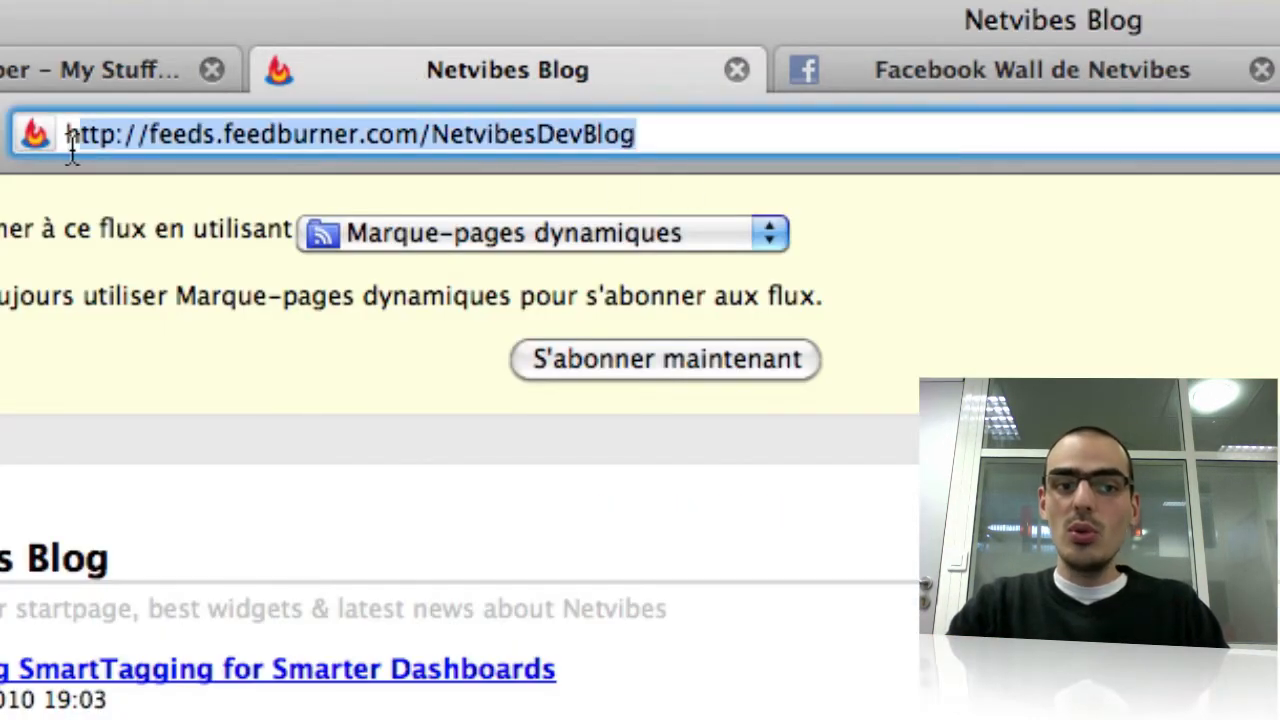
{"action": "triple_click", "coordinate": [276, 140]}
{"action": "right_click", "coordinate": [305, 152]}
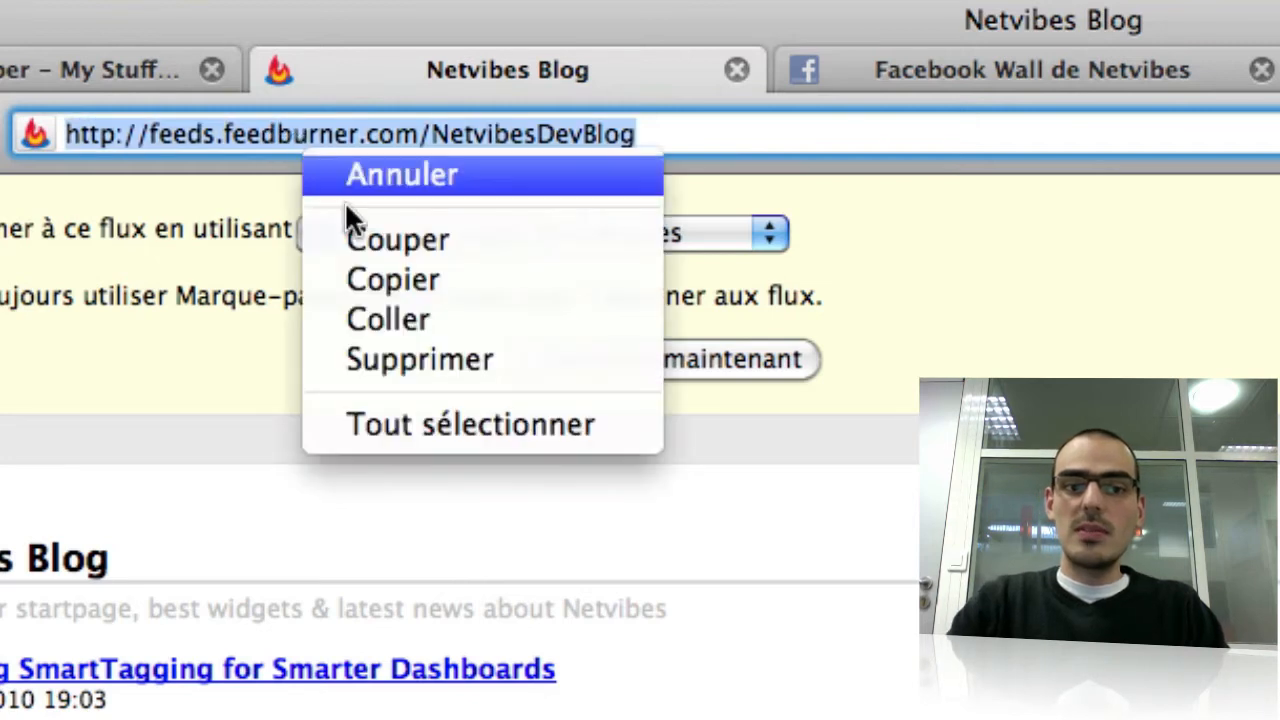
{"action": "left_click", "coordinate": [372, 277]}
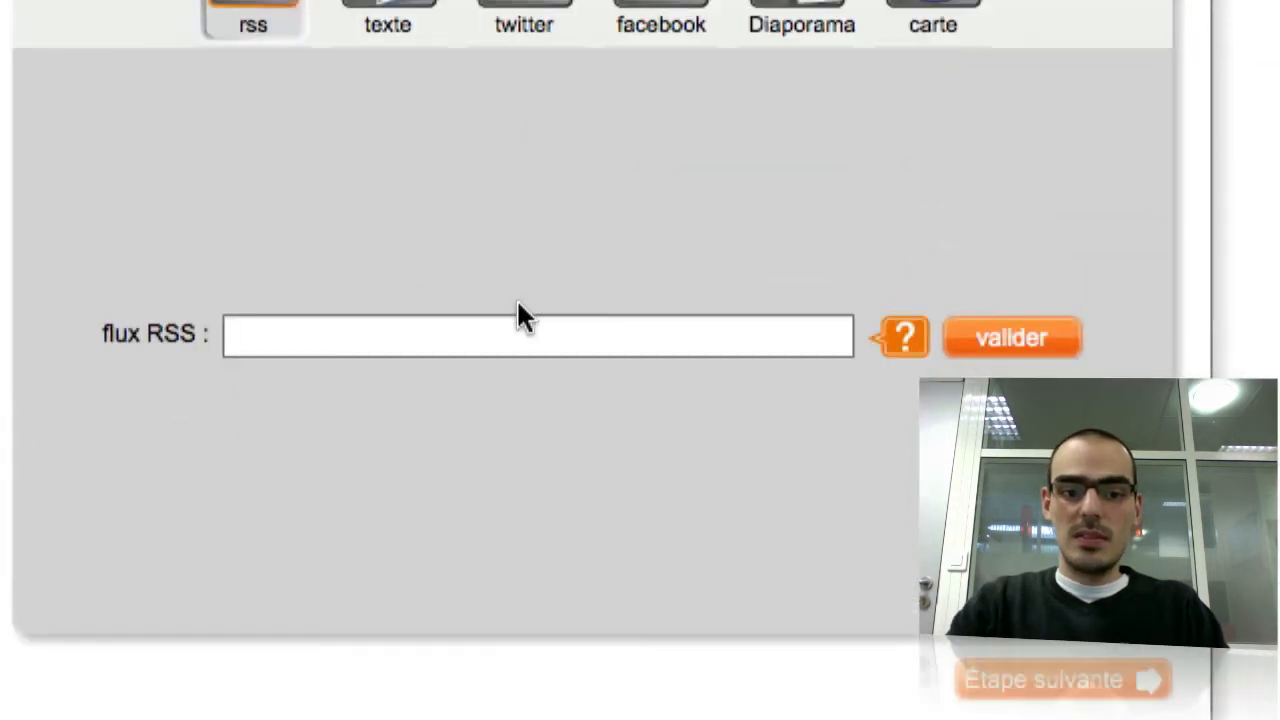
Paste the copied Netvibes blog feed address as the Actualités tab's RSS feed and validate it
{"action": "left_click", "coordinate": [550, 645]}
{"action": "right_click", "coordinate": [554, 646]}
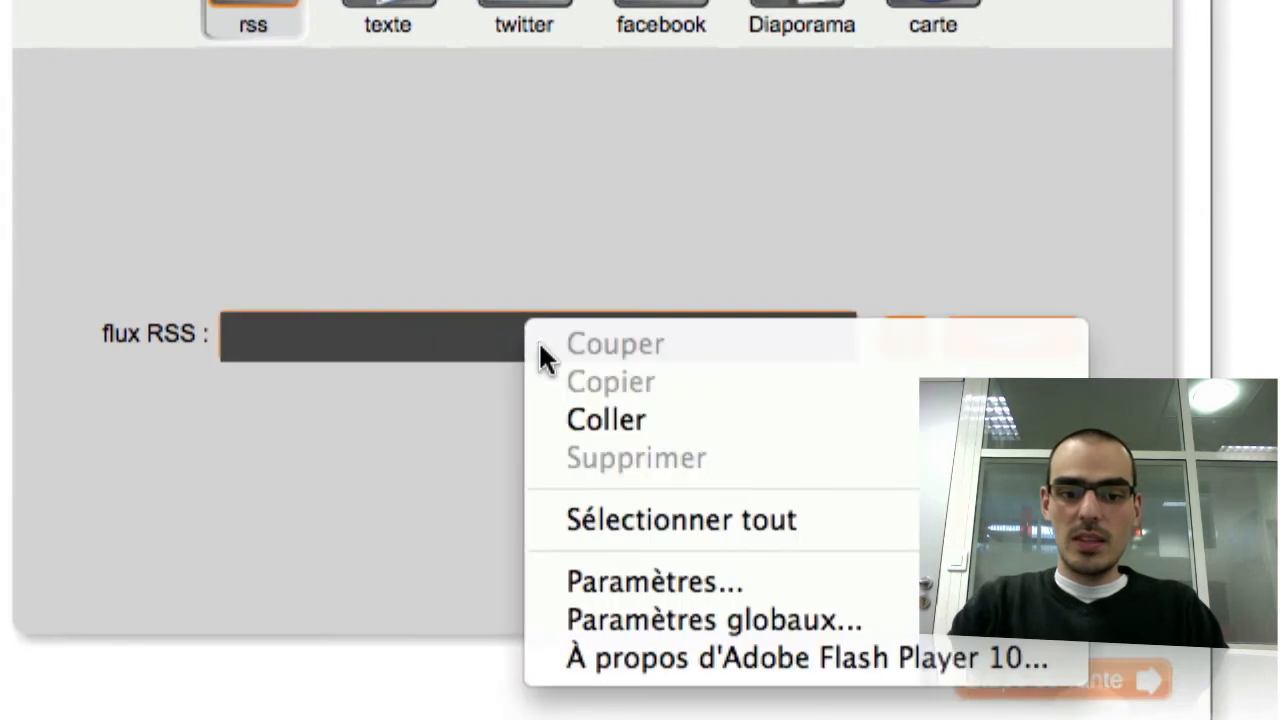
{"action": "left_click", "coordinate": [602, 428]}
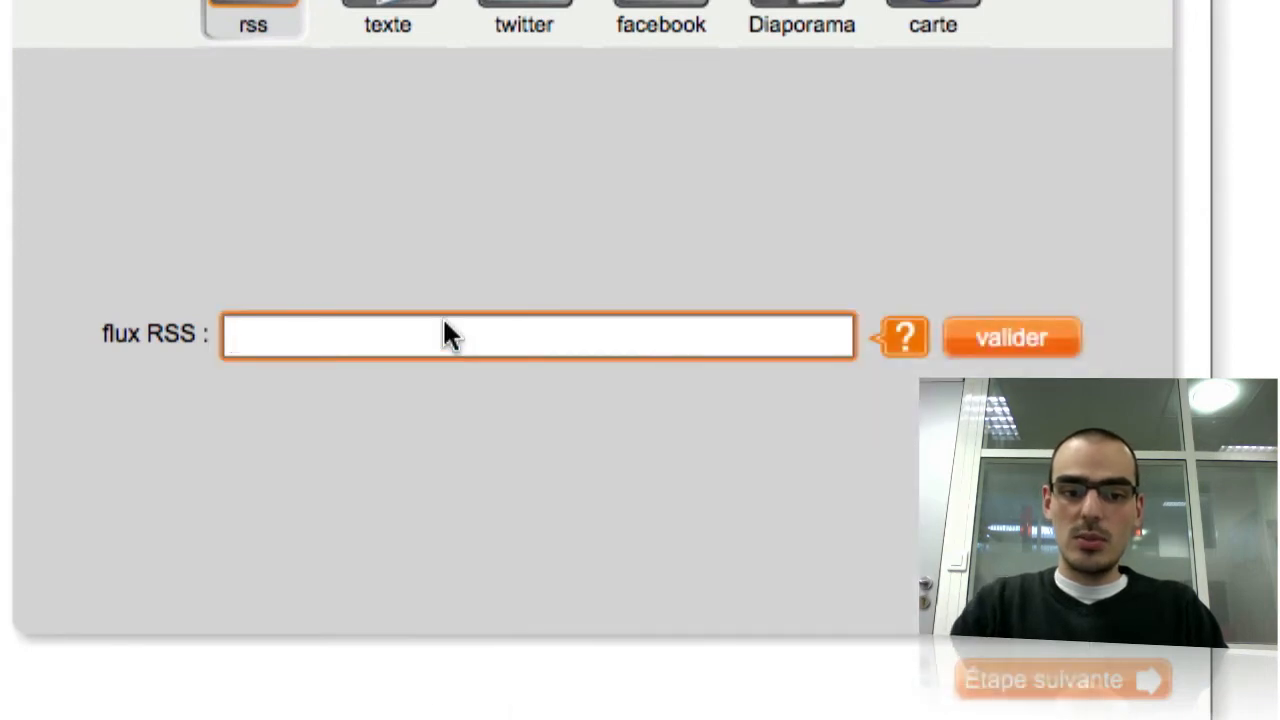
{"action": "right_click", "coordinate": [444, 318]}
{"action": "left_click", "coordinate": [364, 350]}
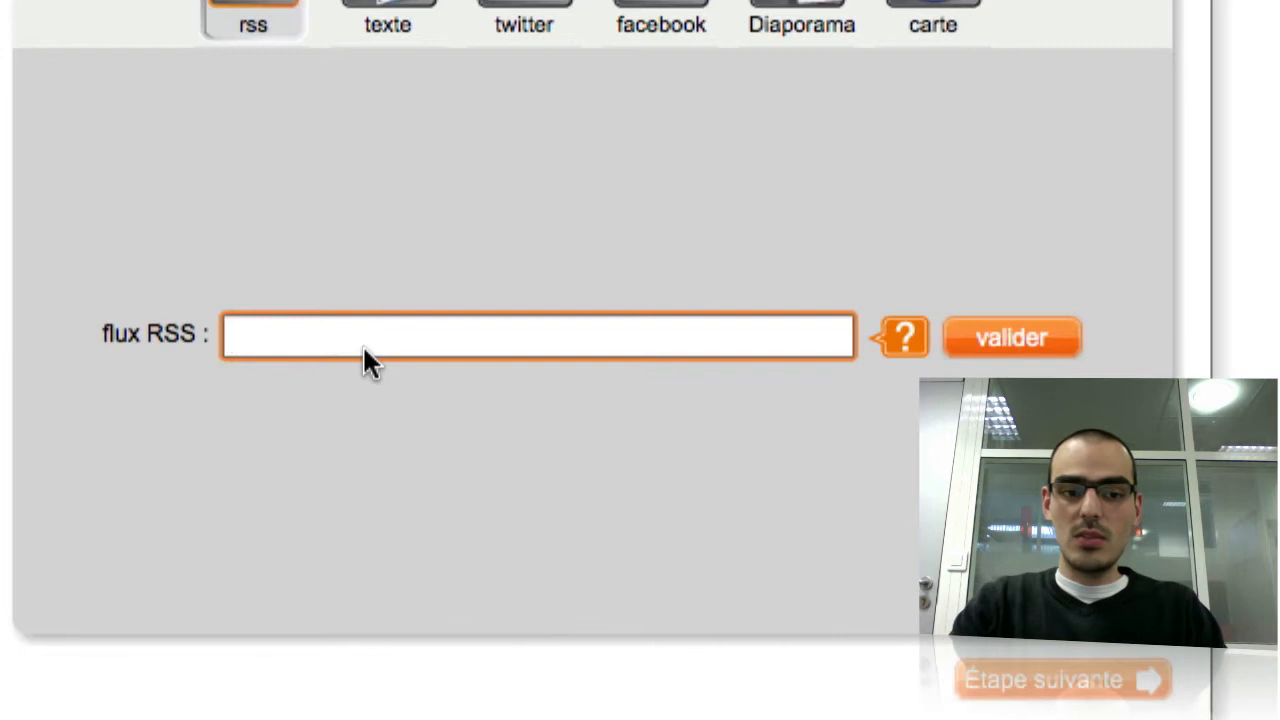
{"action": "key", "text": "ctrl+v"}
{"action": "left_click", "coordinate": [1009, 343]}
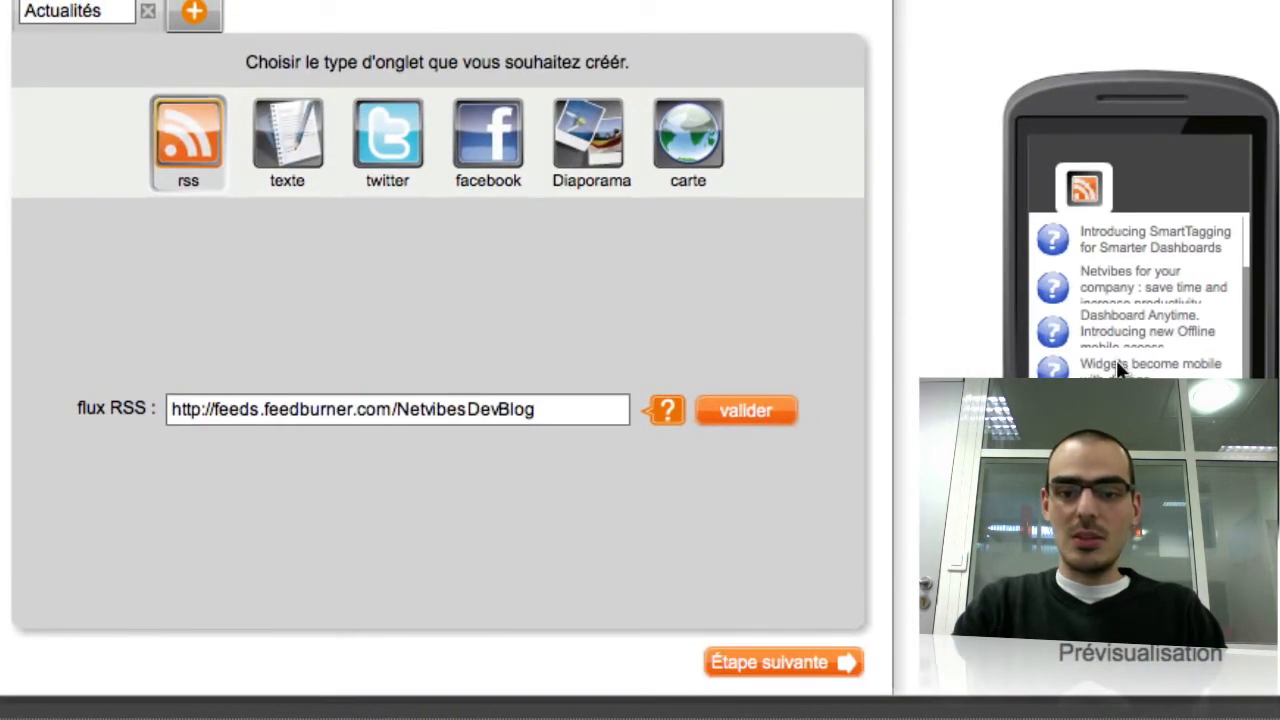
Add a second tab of type texte and name it A propos
{"action": "left_click", "coordinate": [188, 20]}
{"action": "left_click_drag", "start_coordinate": [197, 14], "coordinate": [136, 11]}
{"action": "left_click", "coordinate": [280, 123]}
{"action": "left_click", "coordinate": [274, 260]}
{"action": "left_click_drag", "start_coordinate": [177, 12], "coordinate": [120, 18]}
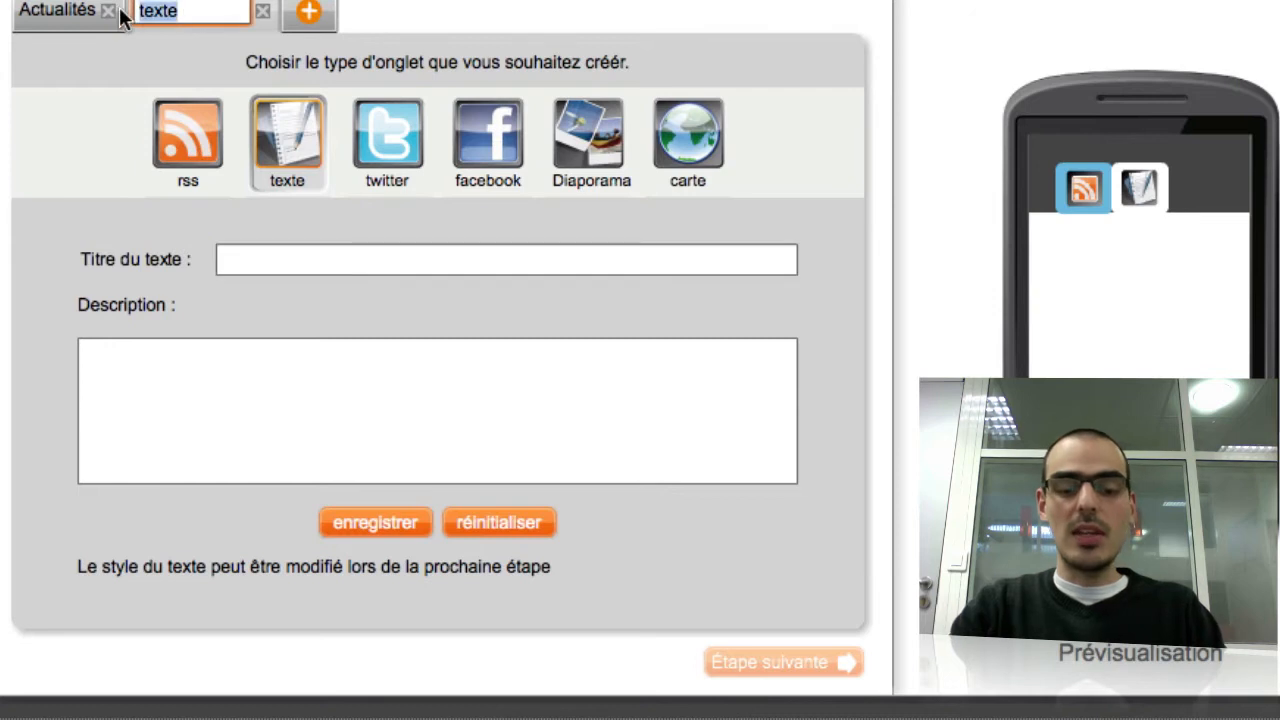
Give the A propos tab the text title "Qui sommes-nous ?" and the description "Nous sommes un société..."
{"action": "left_click", "coordinate": [233, 260]}
{"action": "type", "text": "Qui somm"}
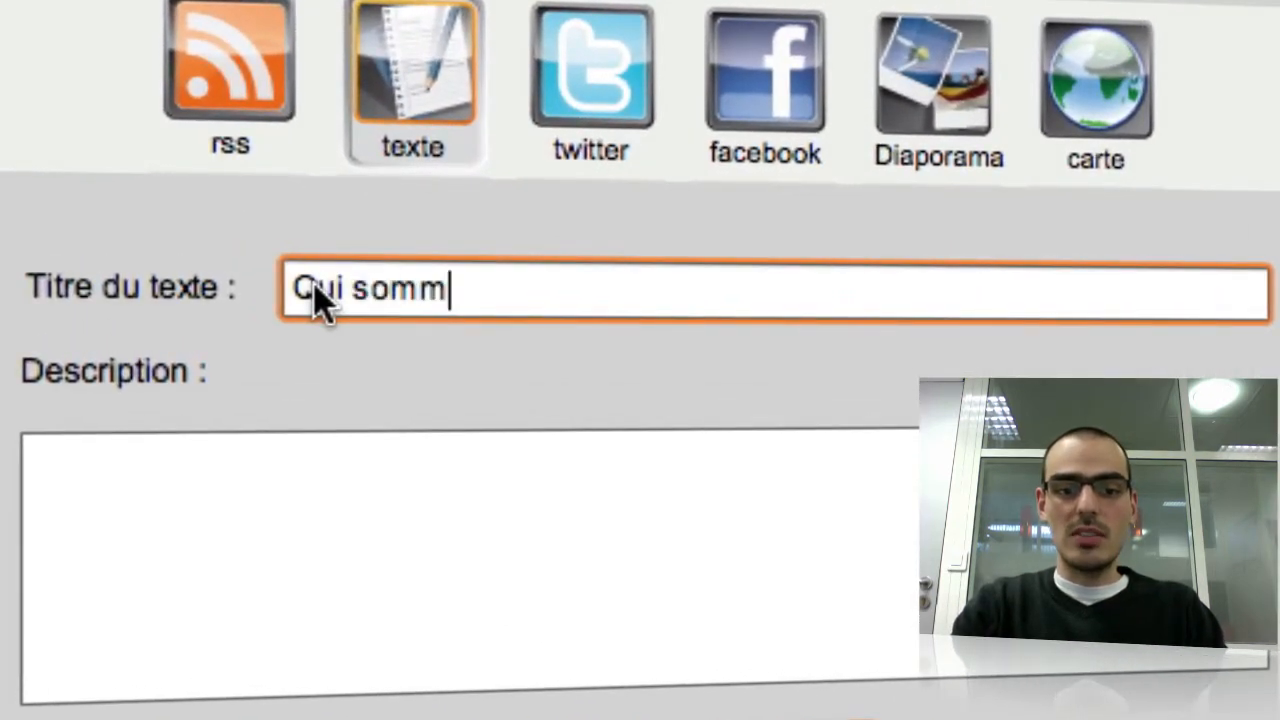
{"action": "type", "text": "es-nous ?"}
{"action": "left_click", "coordinate": [284, 527]}
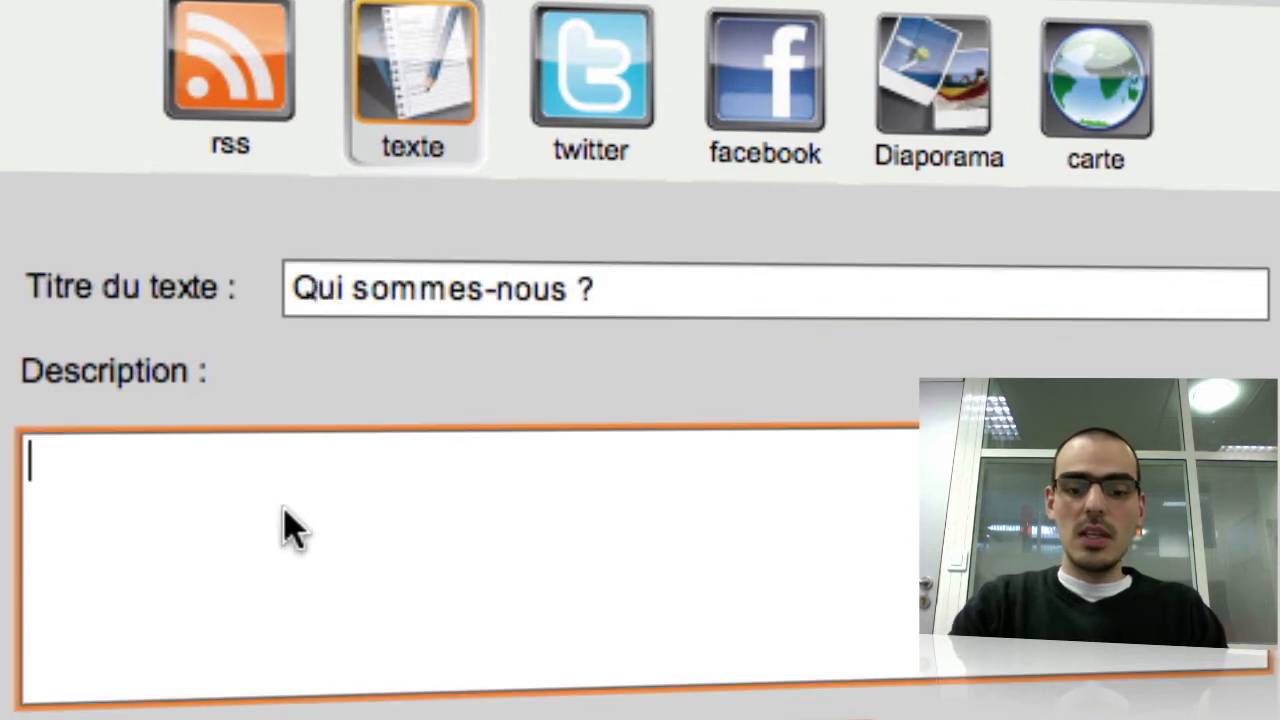
{"action": "type", "text": "Nous sommes un société..."}
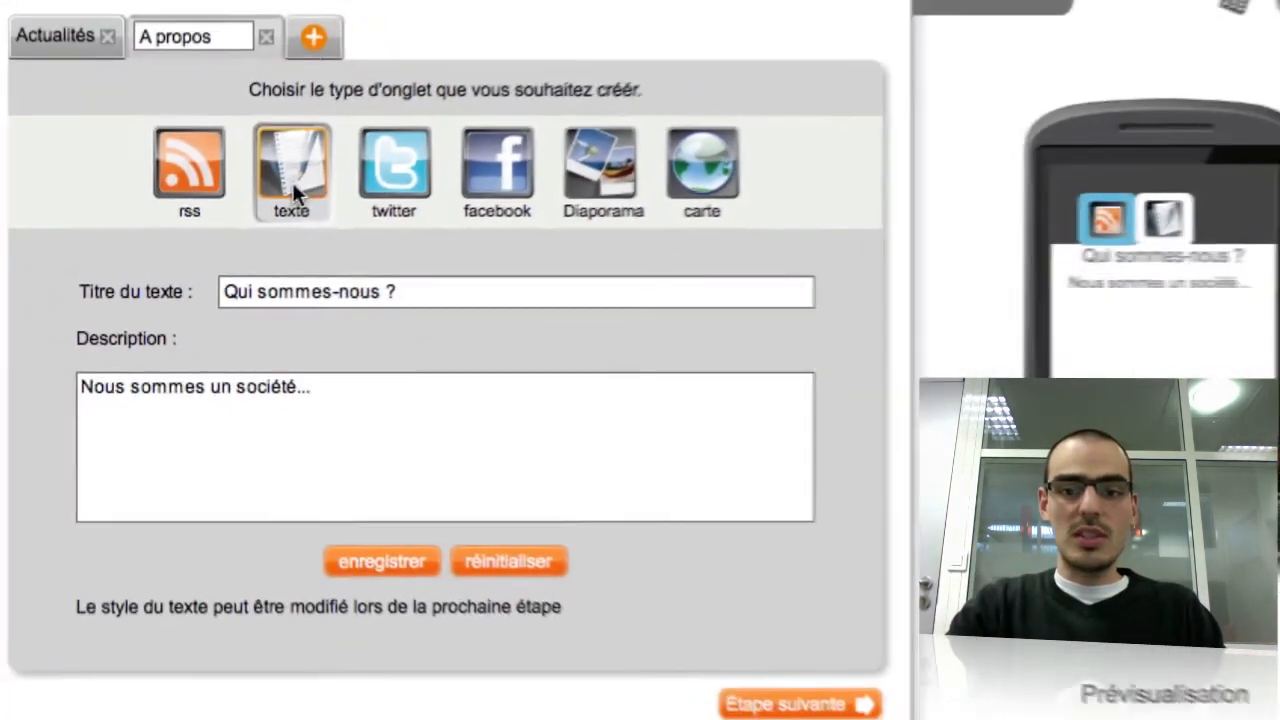
Add a twitter tab that follows the user netvibes
{"action": "left_click", "coordinate": [306, 47]}
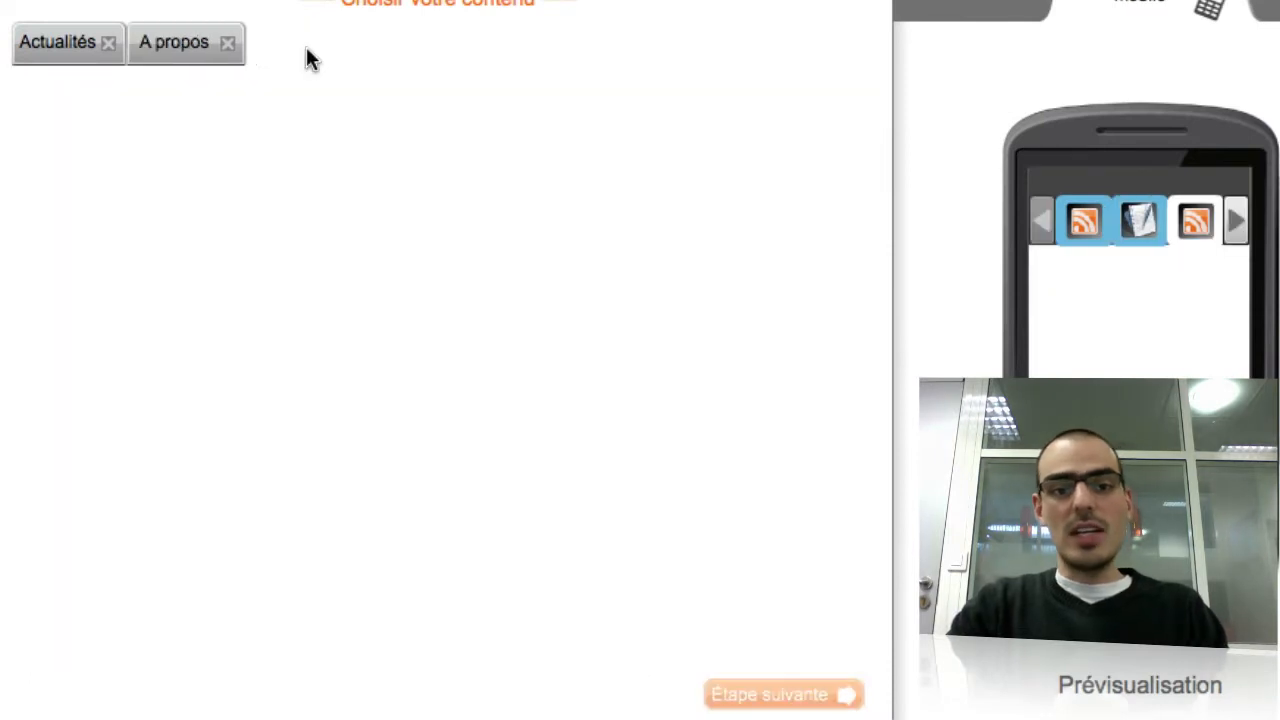
{"action": "left_click", "coordinate": [371, 166]}
{"action": "left_click", "coordinate": [321, 338]}
{"action": "type", "text": "netvibes"}
{"action": "left_click", "coordinate": [725, 335]}
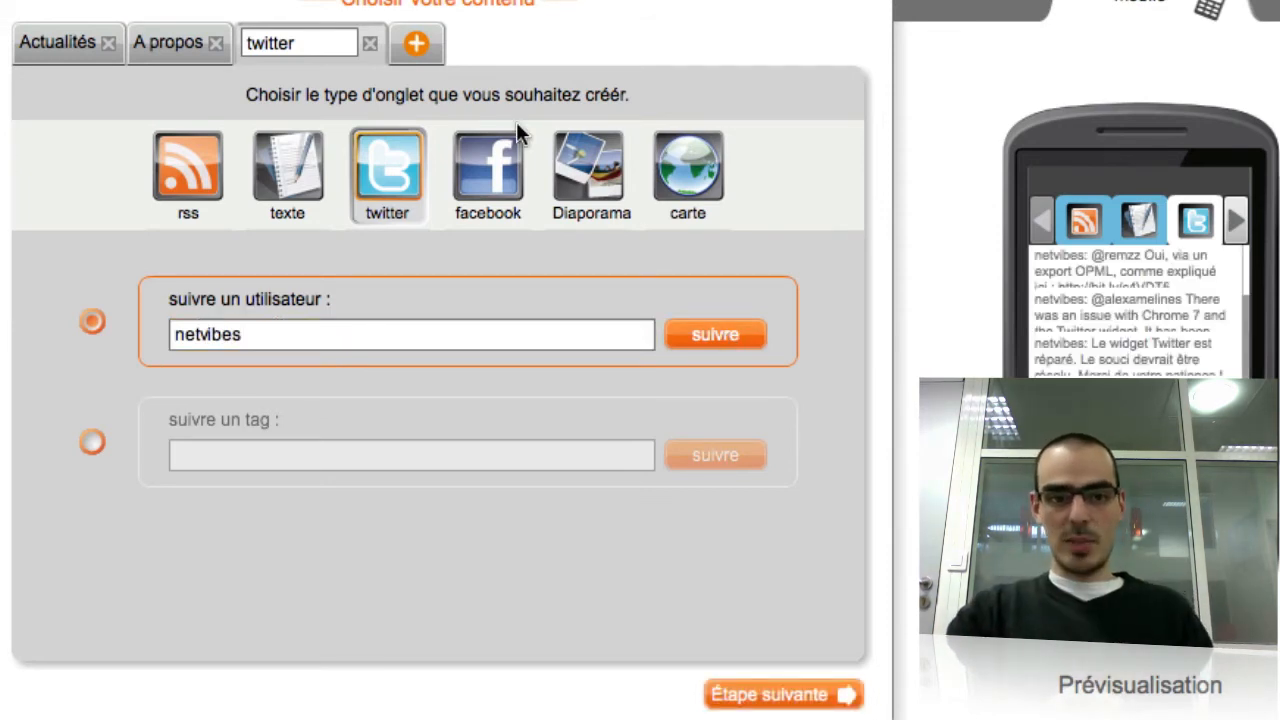
Add a fourth tab and set its content type to facebook
{"action": "left_click", "coordinate": [416, 42]}
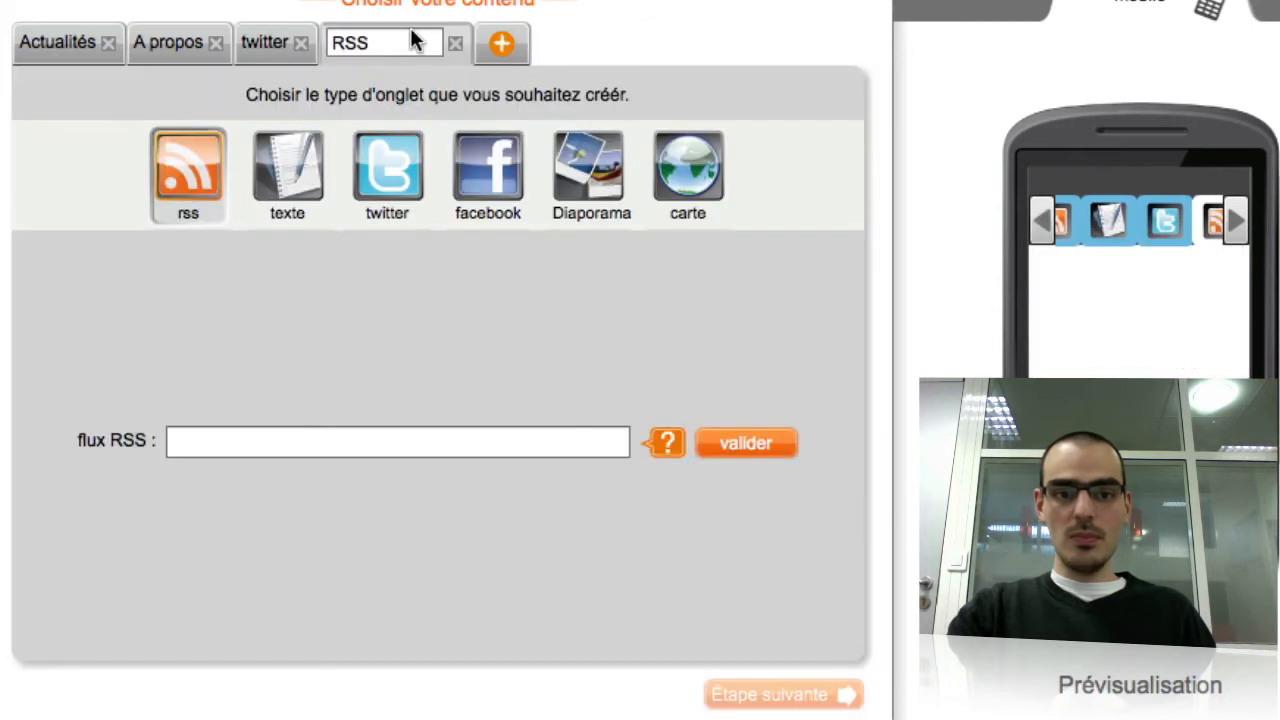
{"action": "double_click", "coordinate": [346, 40]}
{"action": "left_click", "coordinate": [500, 176]}
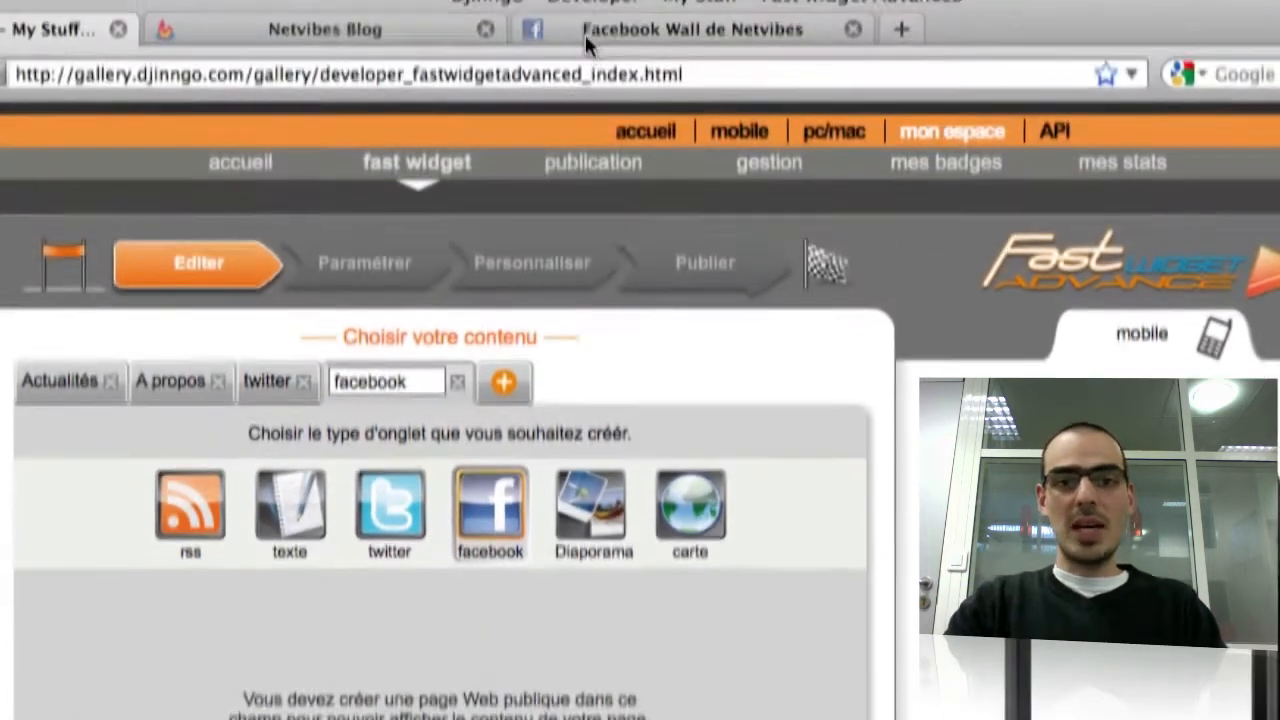
Copy the feed address from the open Facebook Wall de Netvibes page
{"action": "left_click", "coordinate": [585, 34]}
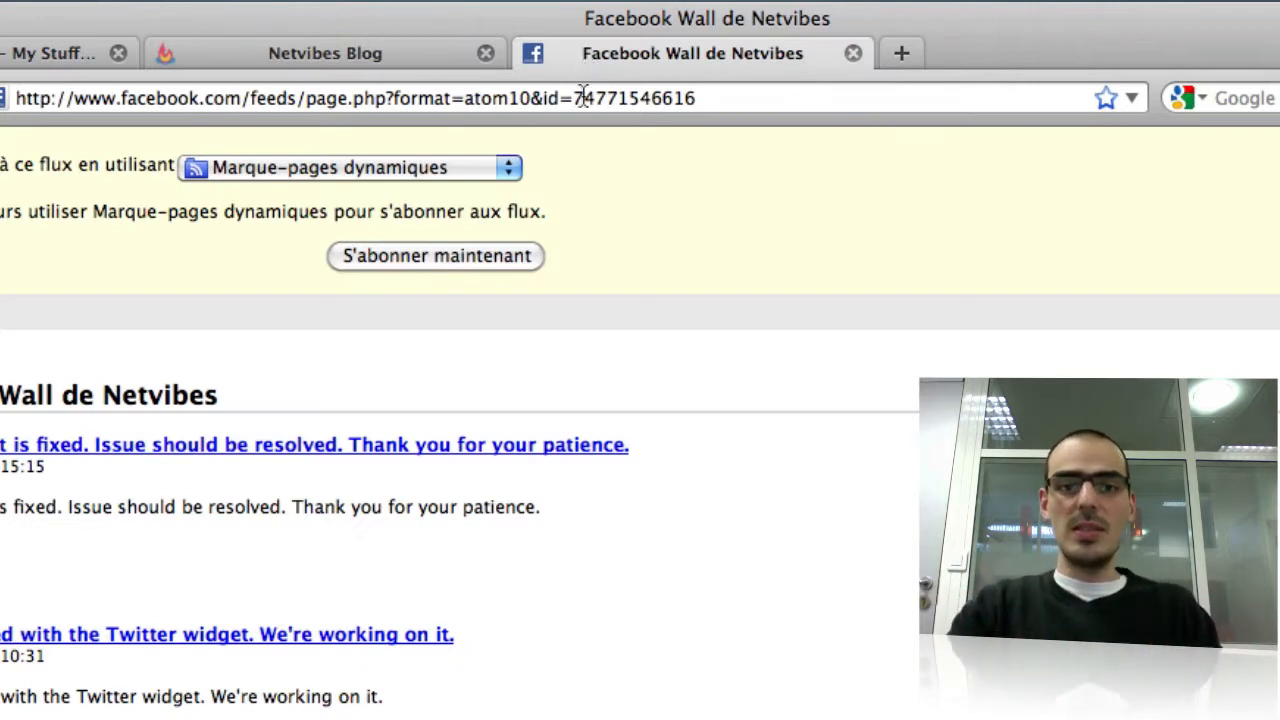
{"action": "left_click", "coordinate": [589, 97]}
{"action": "key", "text": "super+c"}
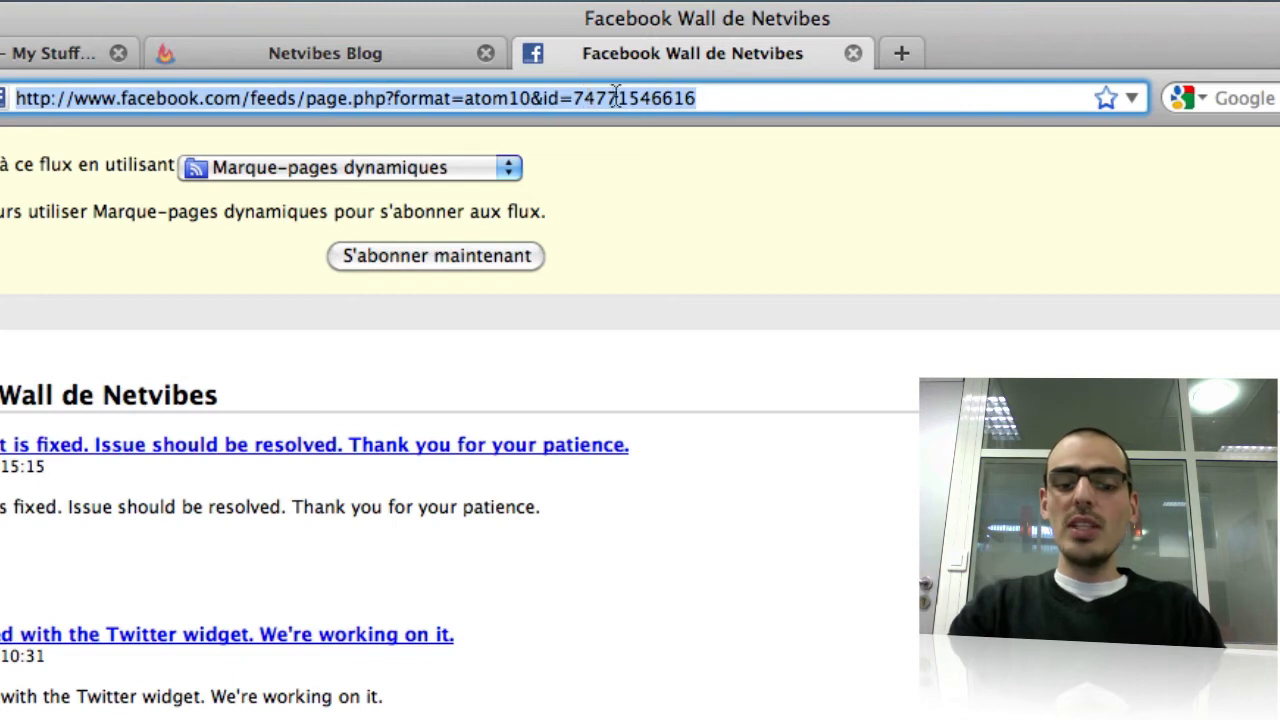
{"action": "right_click", "coordinate": [616, 94]}
{"action": "left_click", "coordinate": [626, 187]}
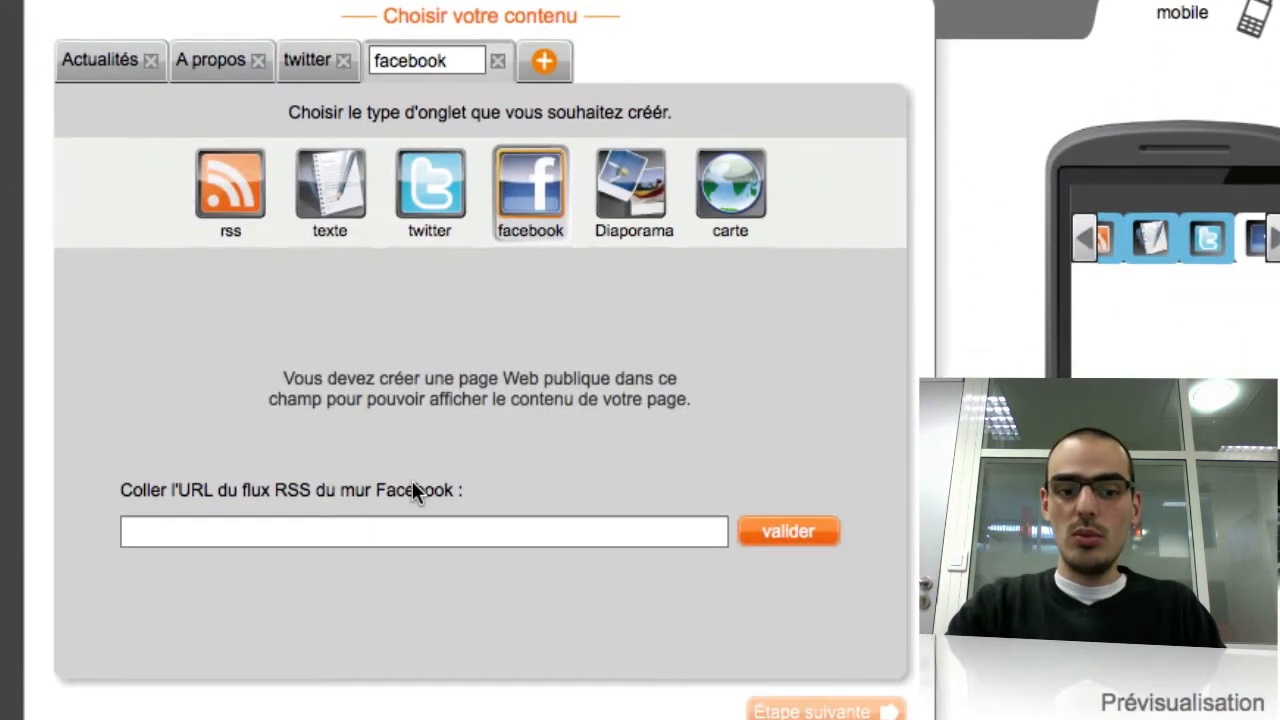
Paste the copied address as the facebook tab's wall RSS feed URL and validate it
{"action": "left_click", "coordinate": [433, 520]}
{"action": "key", "text": "super+v"}
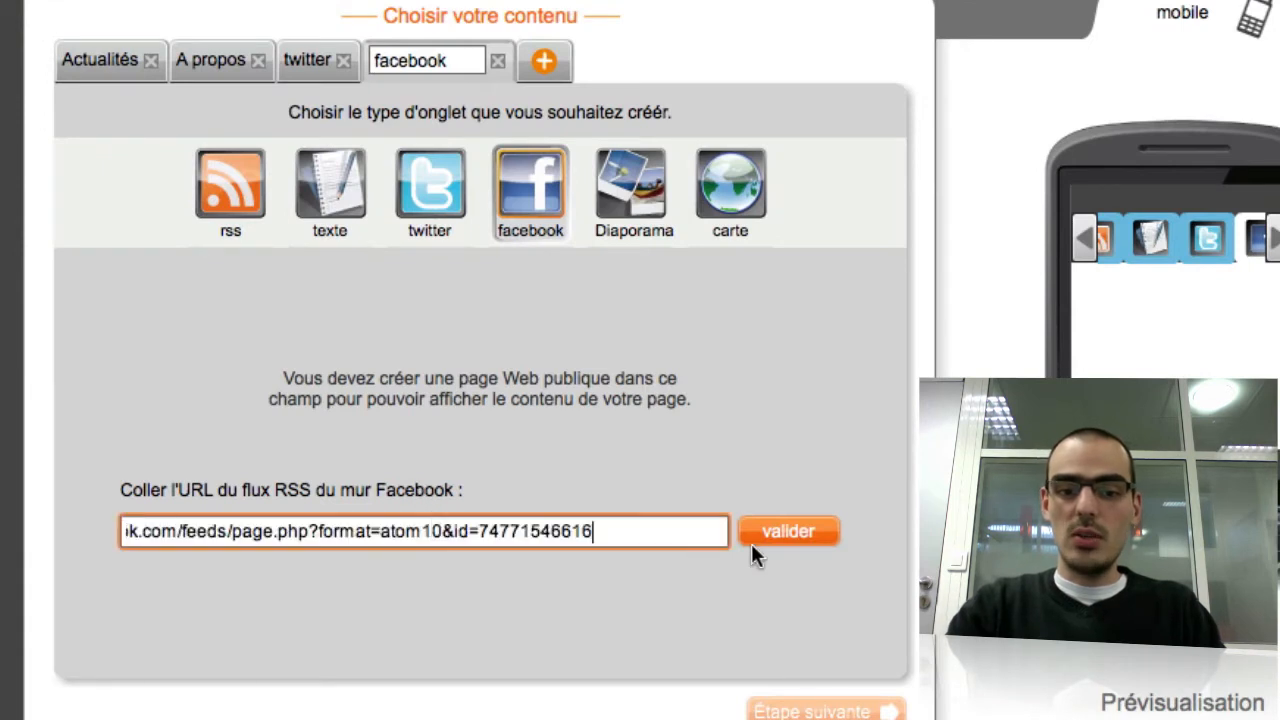
{"action": "left_click", "coordinate": [805, 533]}
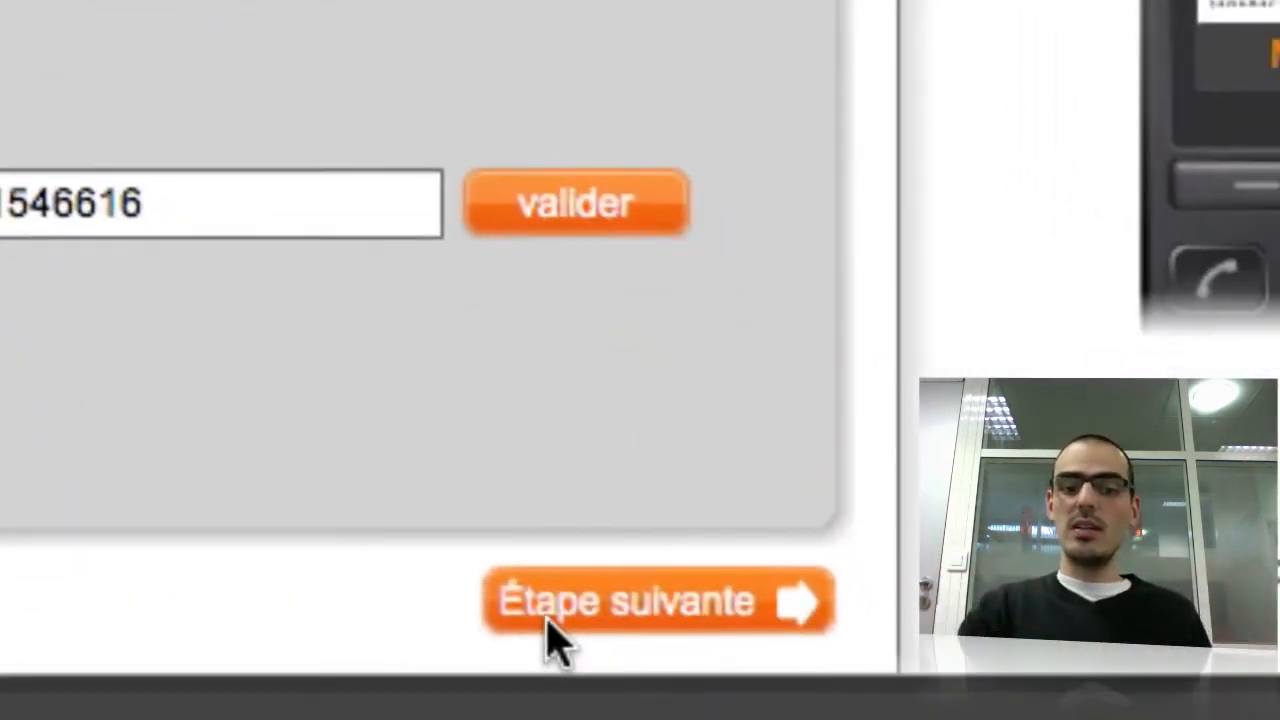
Advance to the Paramétrer stage and view the settings of the A propos and twitter tabs
{"action": "left_click", "coordinate": [555, 640]}
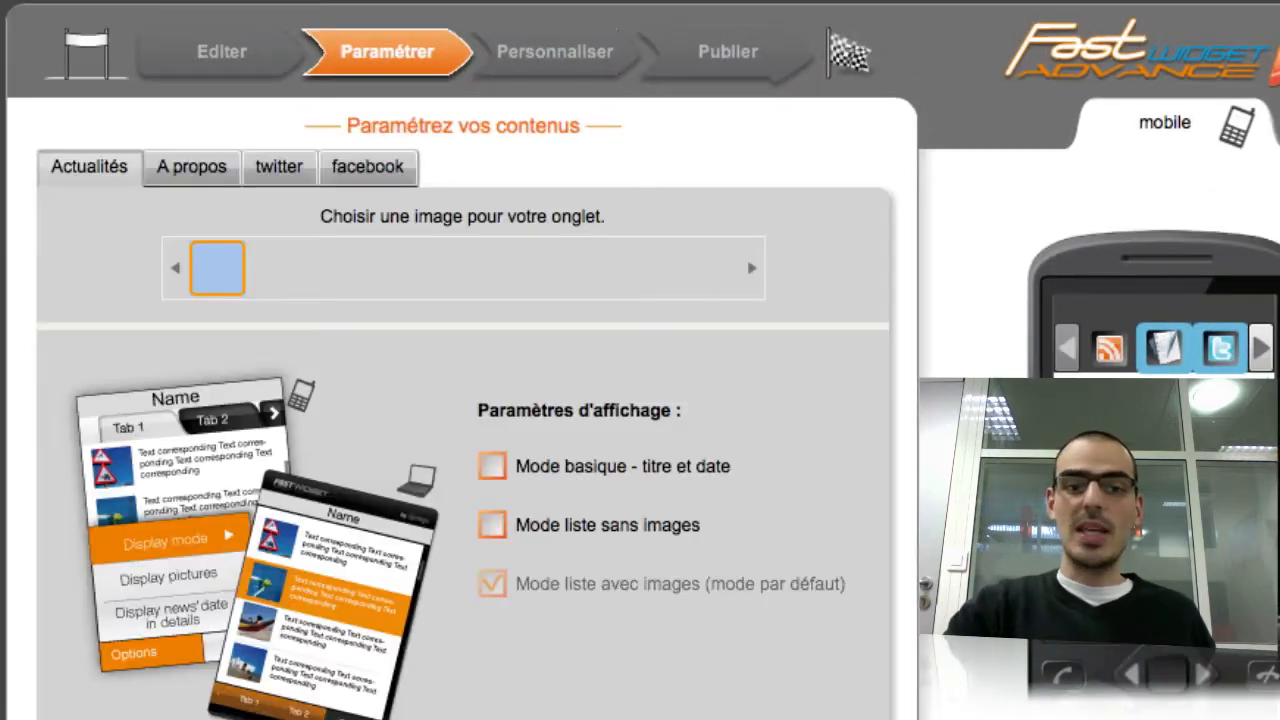
{"action": "left_click", "coordinate": [162, 177]}
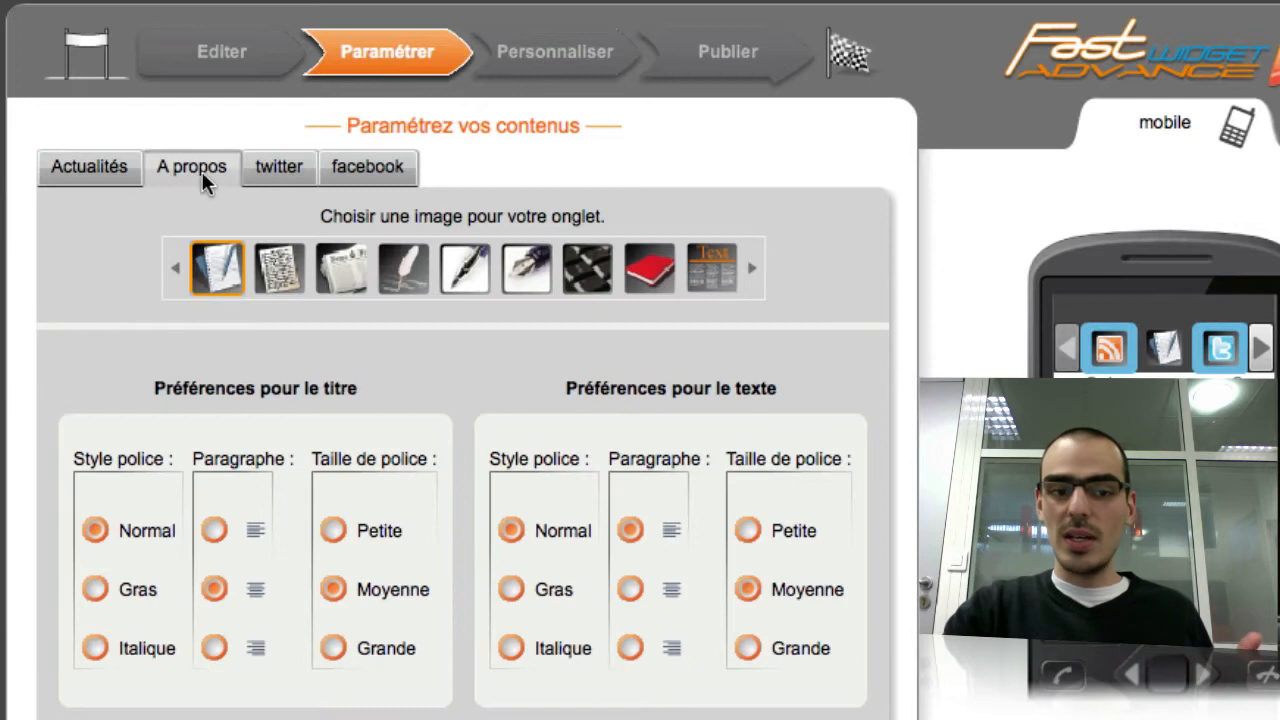
{"action": "left_click", "coordinate": [271, 170]}
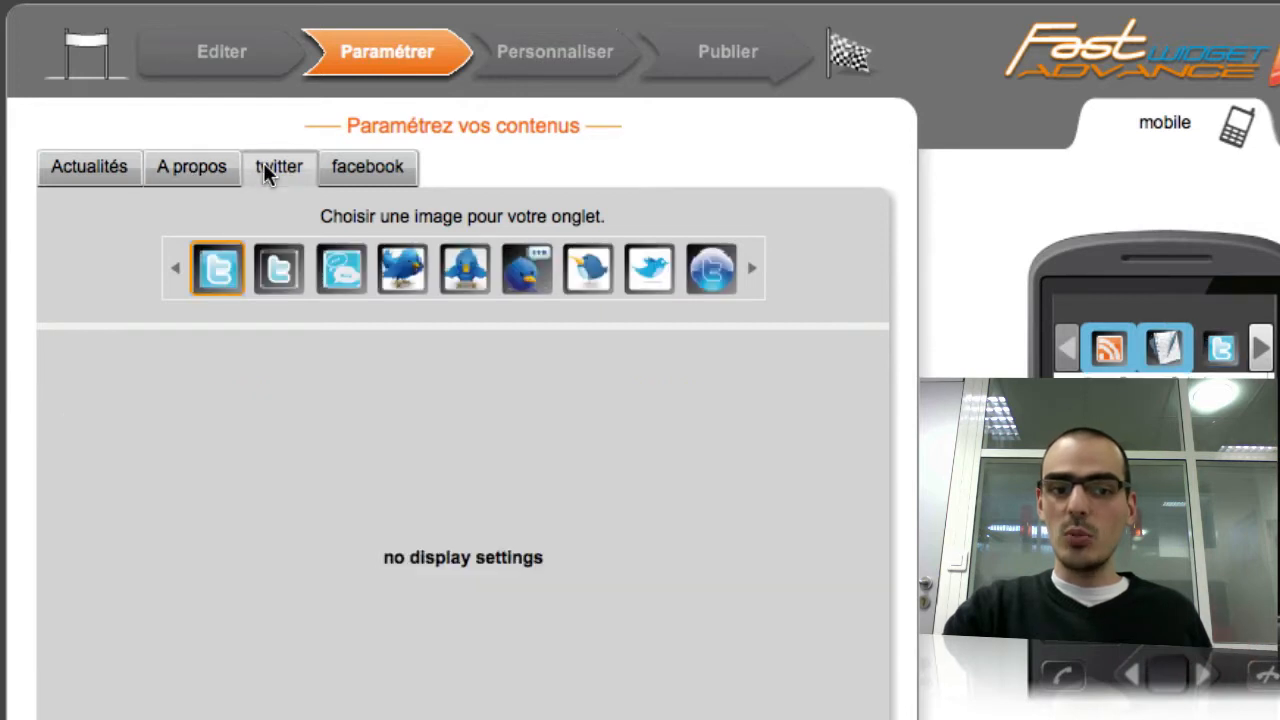
Choose the second Facebook icon as the facebook tab's image and reopen the twitter tab's image choices
{"action": "left_click", "coordinate": [365, 172]}
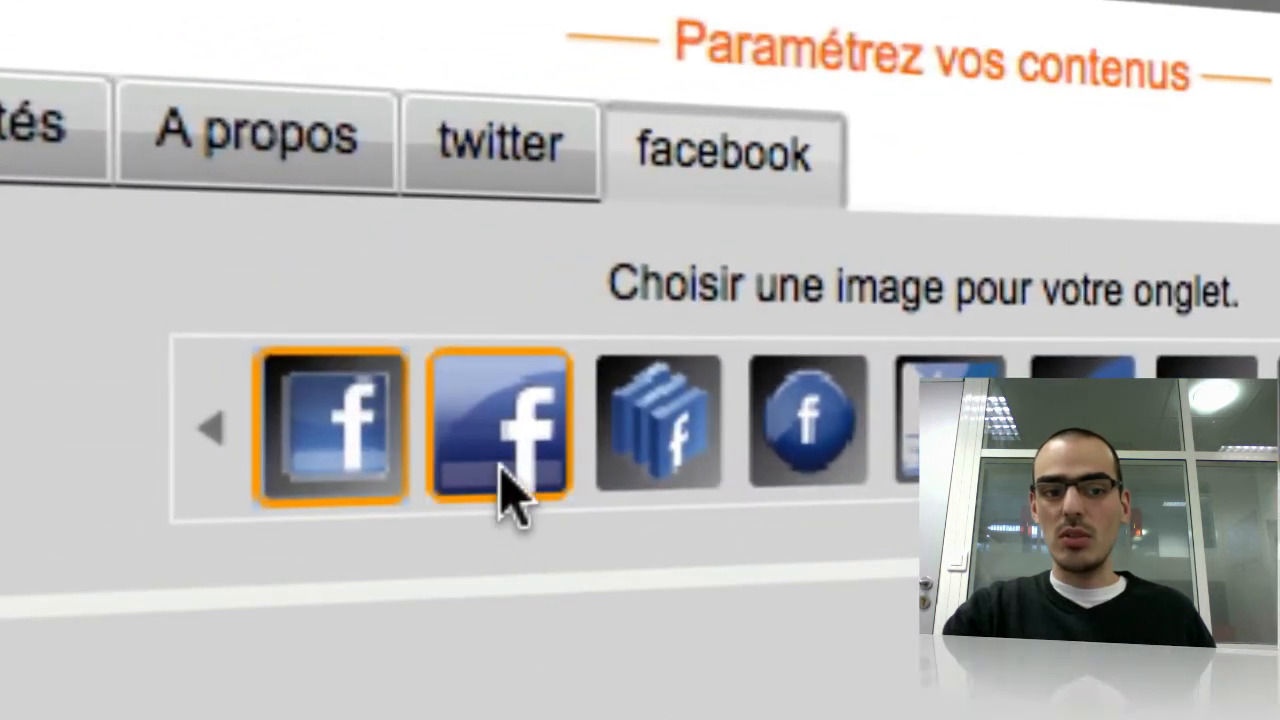
{"action": "left_click", "coordinate": [500, 465]}
{"action": "left_click", "coordinate": [497, 140]}
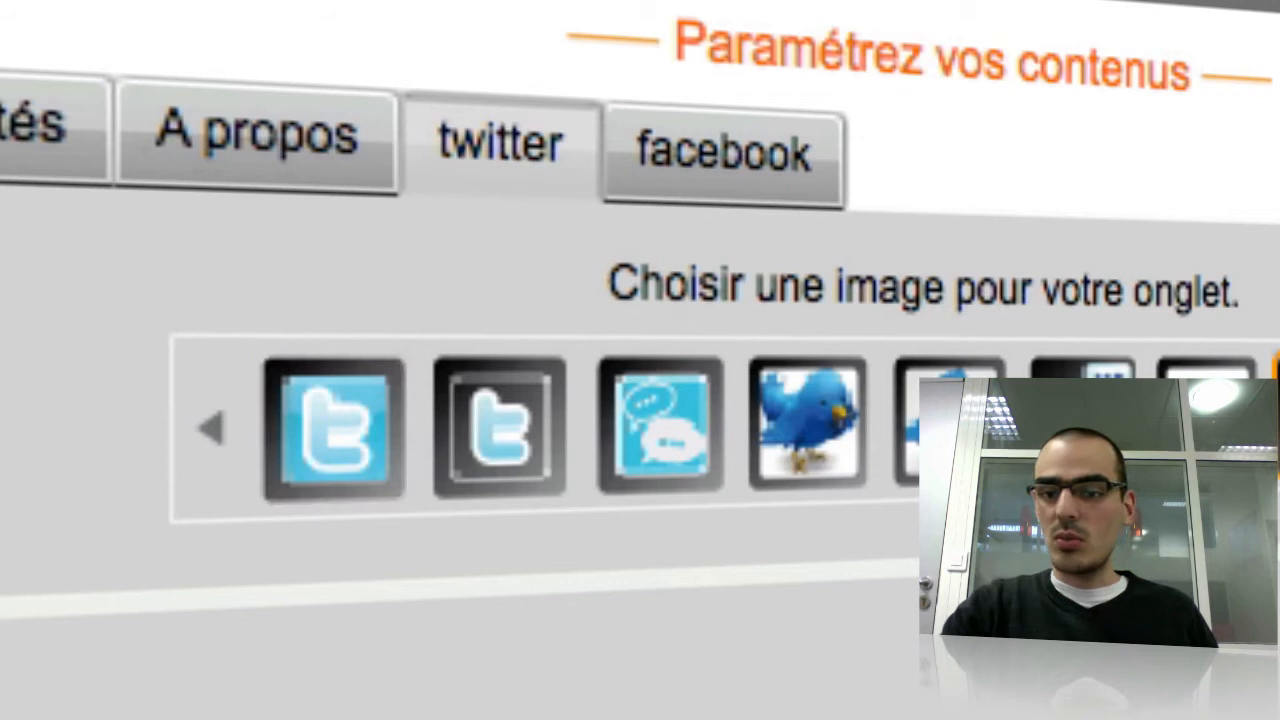
Set the A propos tab's title preferences to Gras and Moyenne, and choose the orange Text icon as its image
{"action": "left_click", "coordinate": [243, 129]}
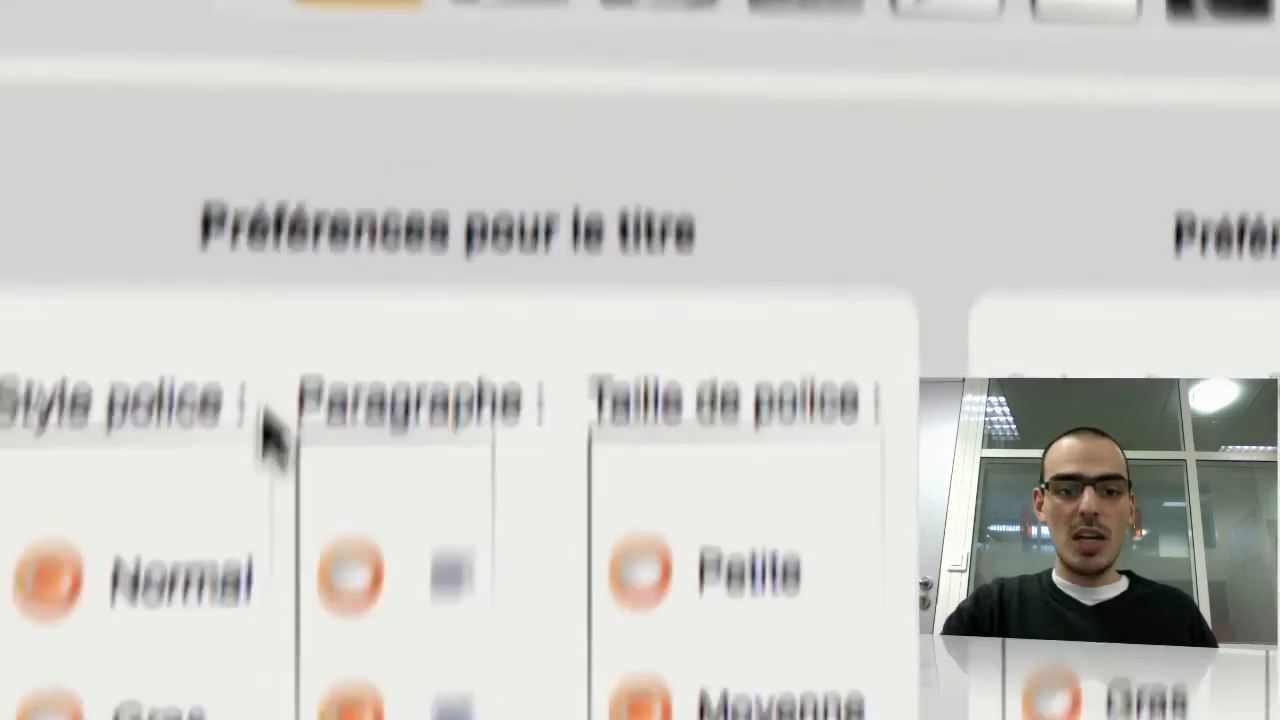
{"action": "left_click", "coordinate": [125, 418]}
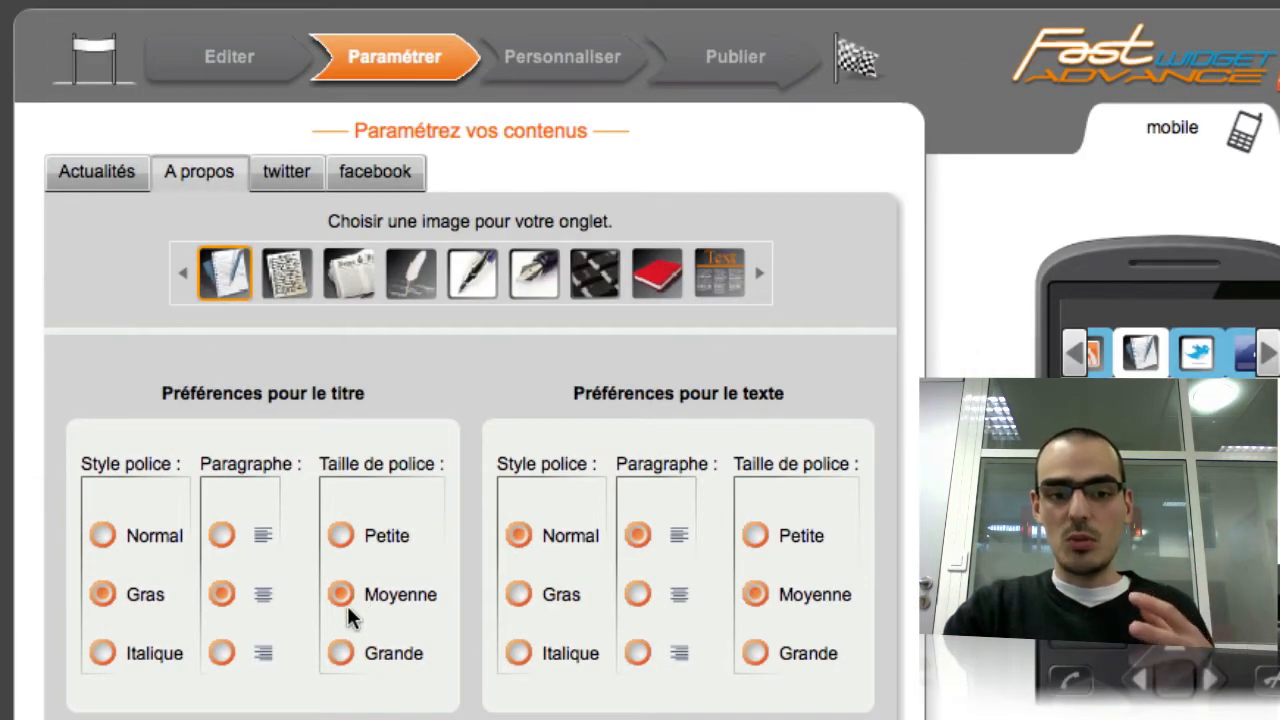
{"action": "left_click", "coordinate": [341, 651]}
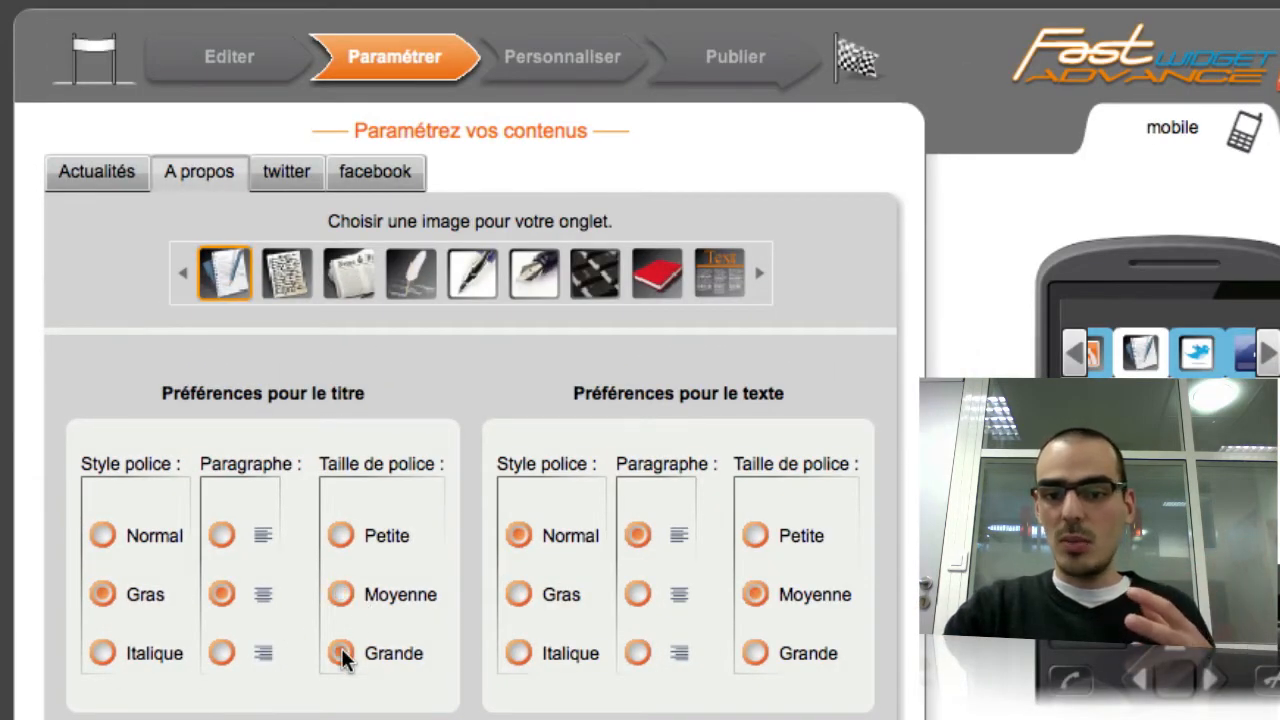
{"action": "left_click", "coordinate": [338, 592]}
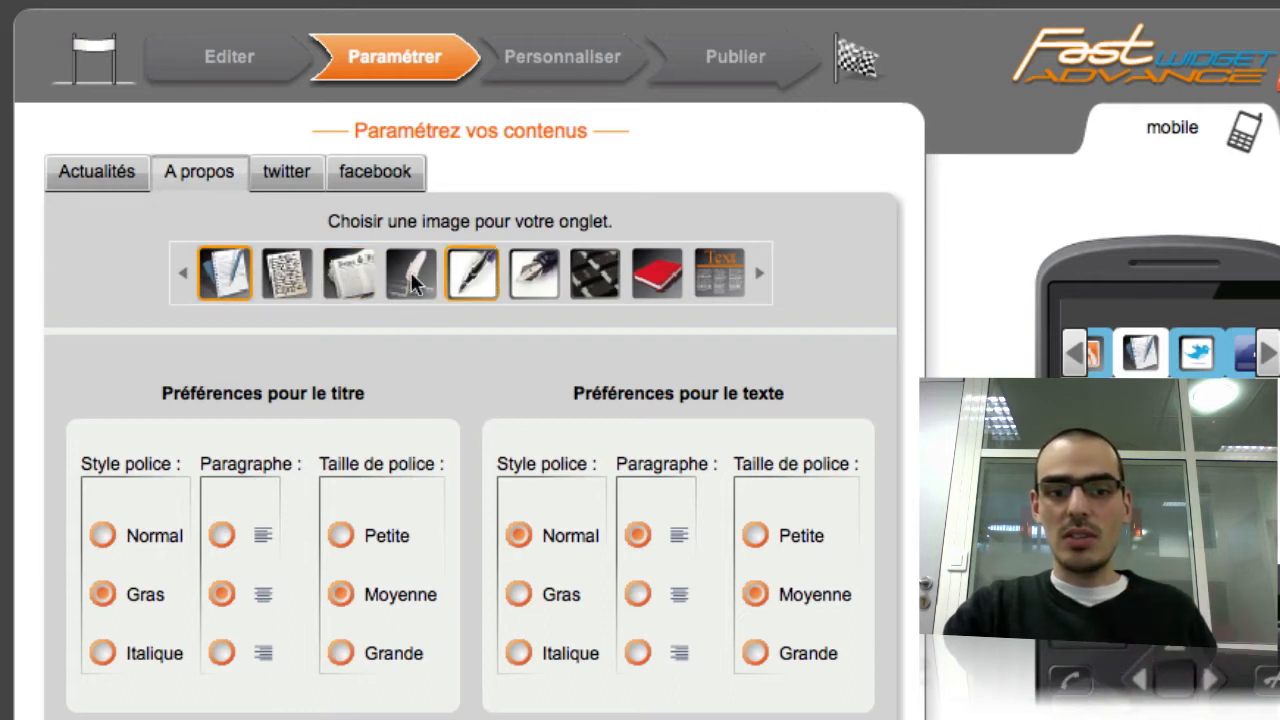
{"action": "left_click", "coordinate": [705, 279]}
Give the Actualités tab the newspaper image, enable Mode basique and Mode liste sans images, and proceed to the skin settings
{"action": "left_click", "coordinate": [108, 172]}
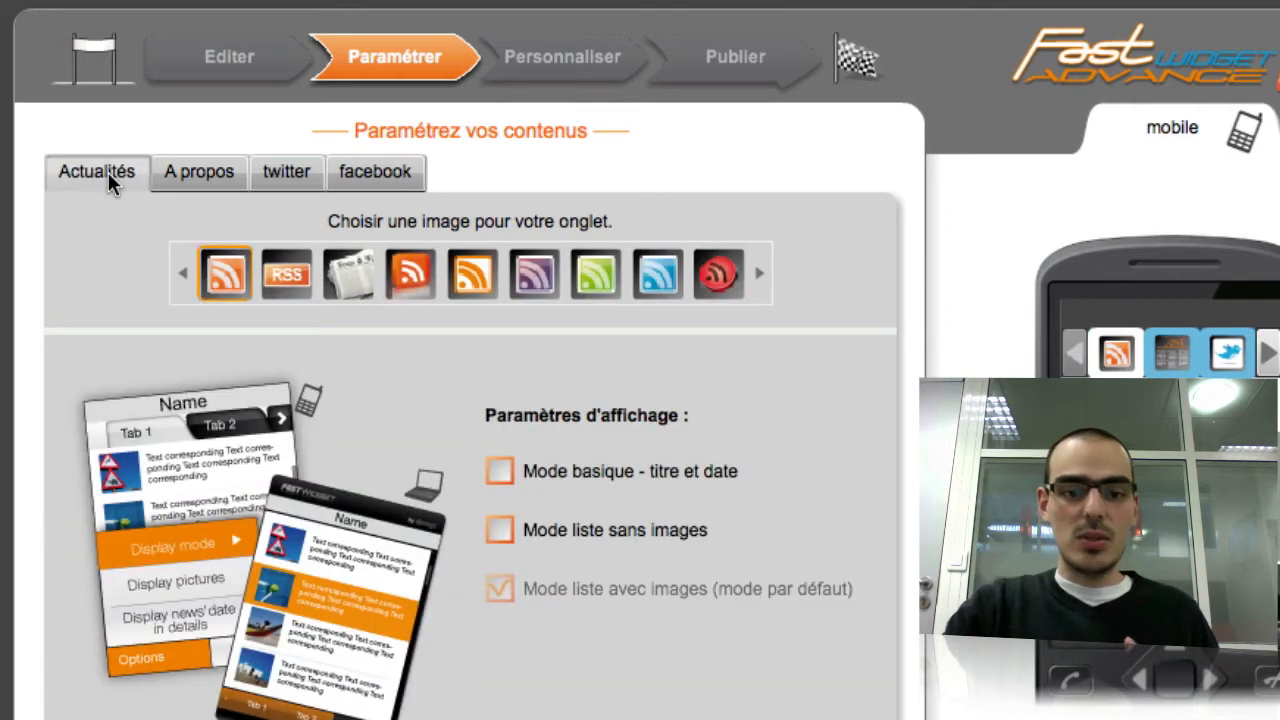
{"action": "left_click", "coordinate": [337, 279]}
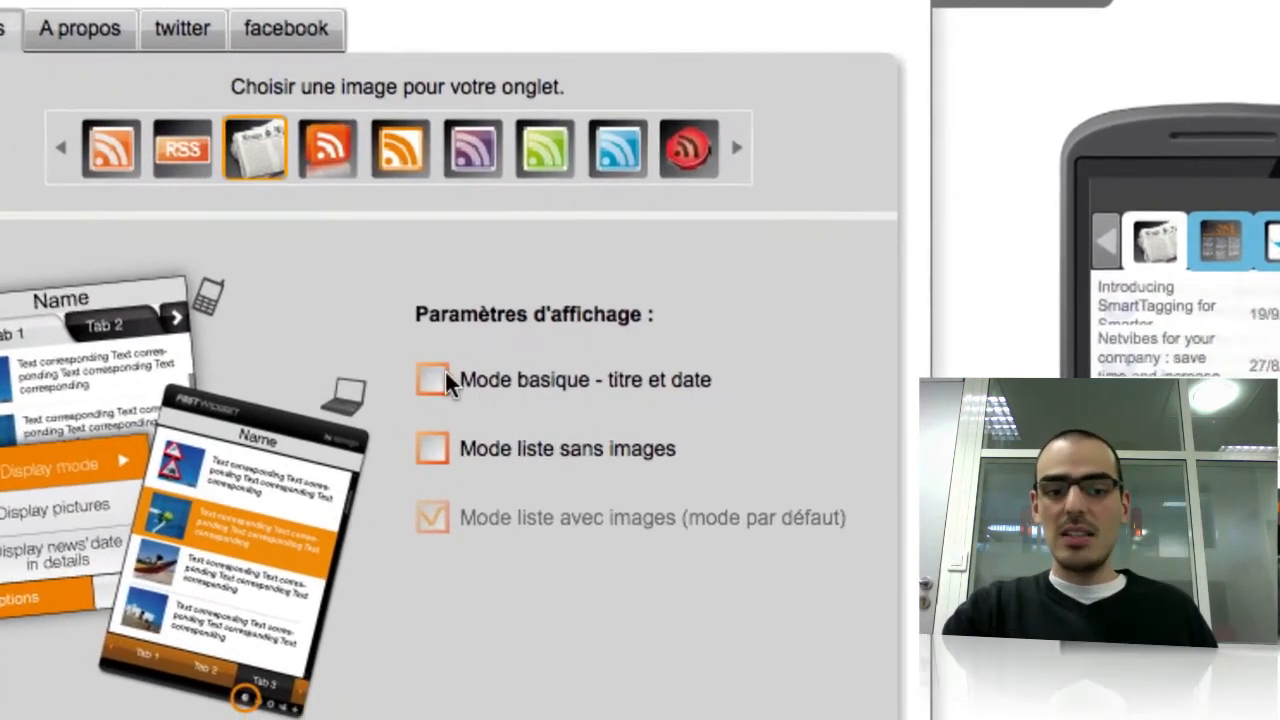
{"action": "left_click", "coordinate": [438, 378]}
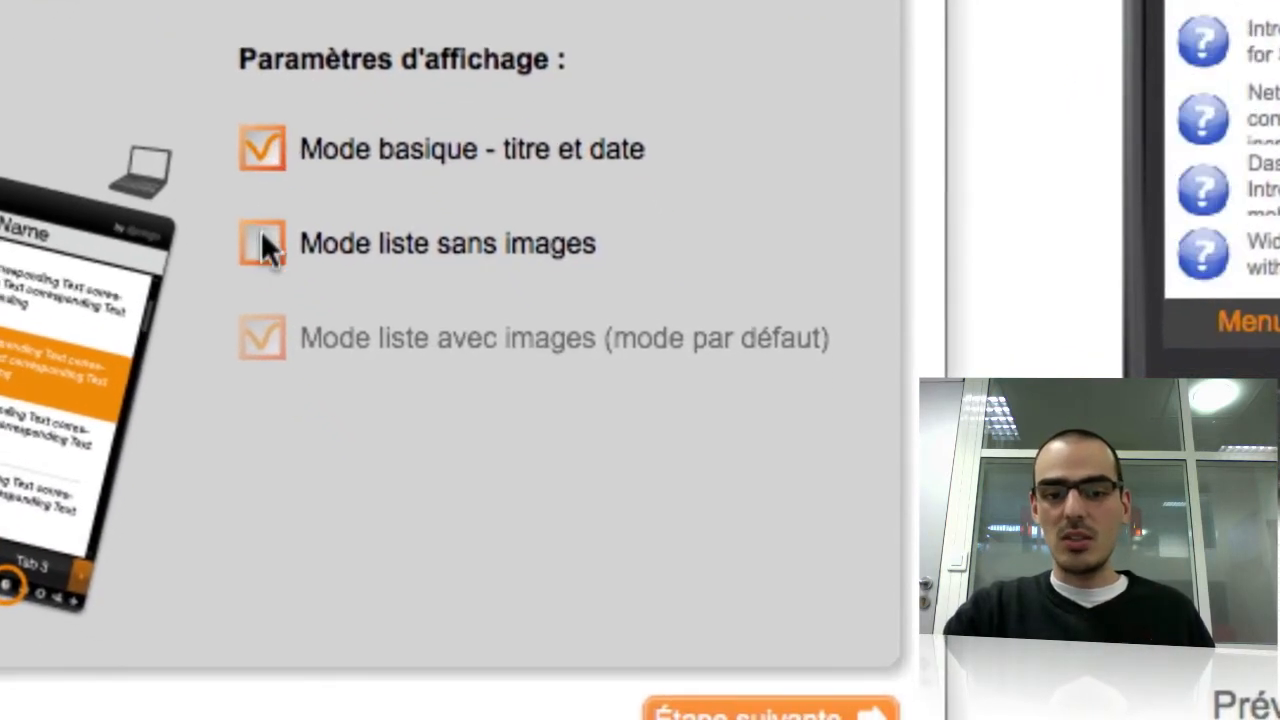
{"action": "left_click", "coordinate": [316, 306]}
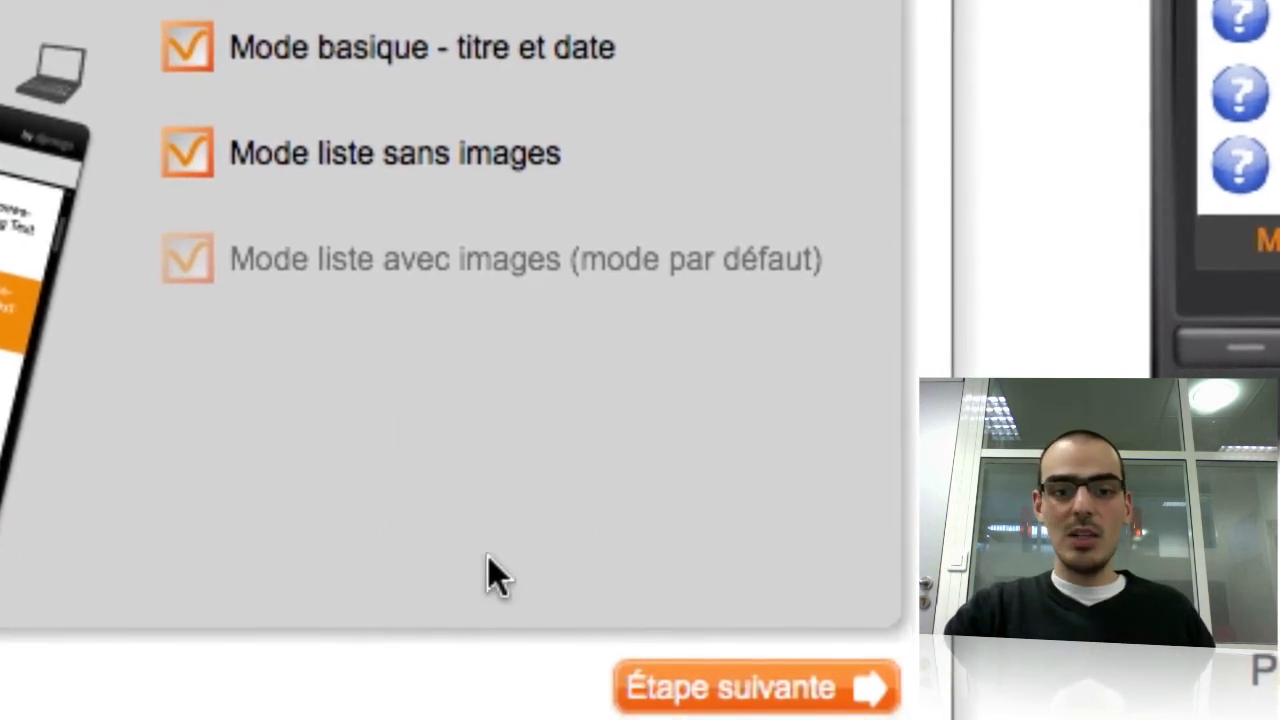
{"action": "left_click", "coordinate": [690, 688]}
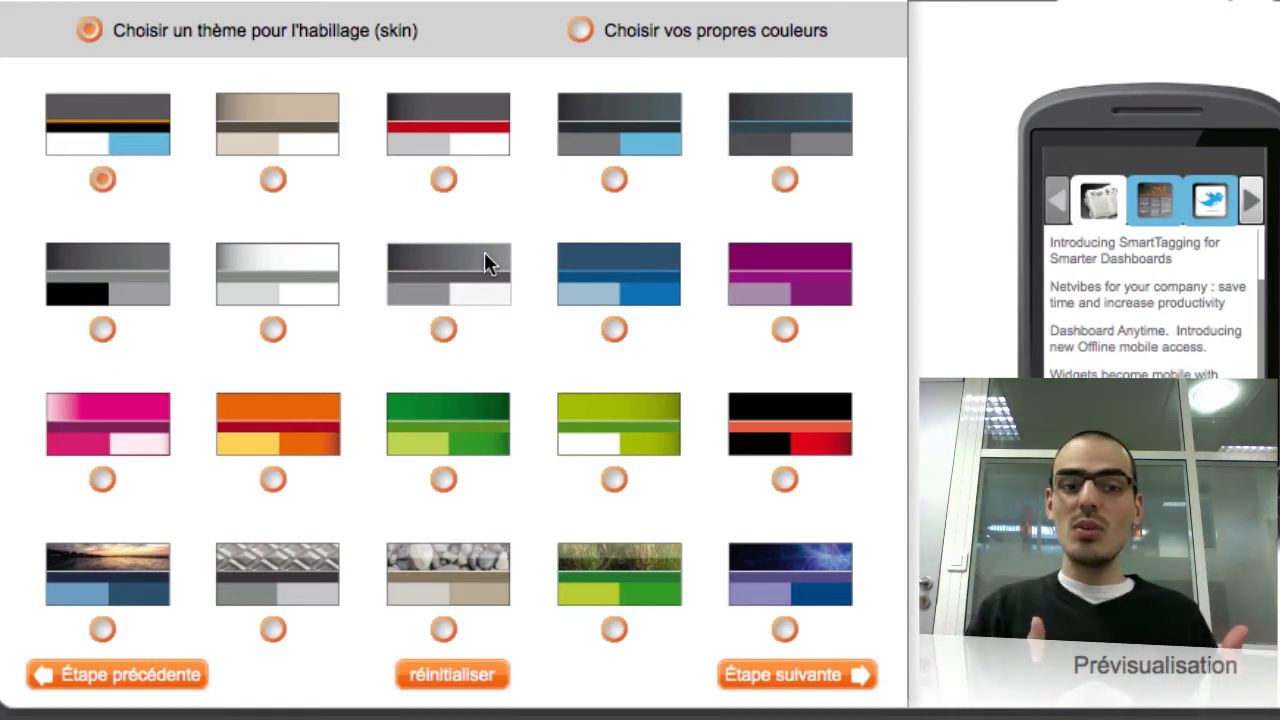
{"action": "left_click", "coordinate": [604, 475]}
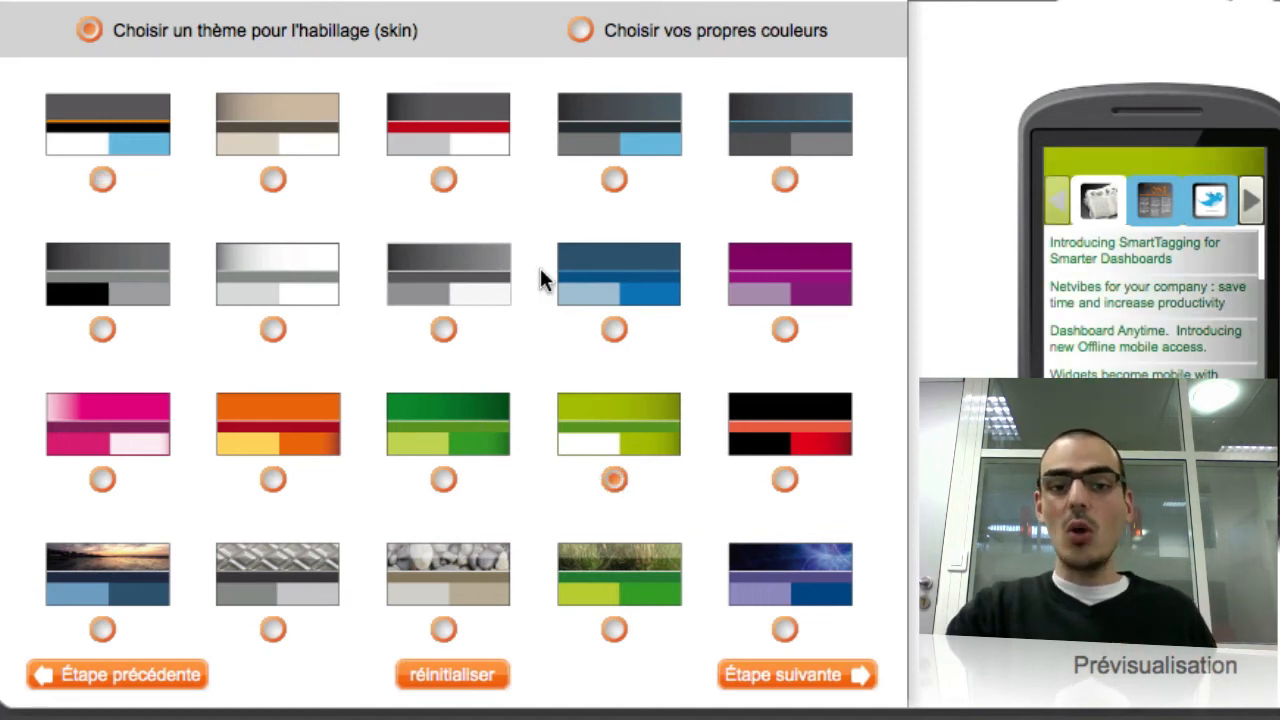
{"action": "left_click", "coordinate": [577, 30]}
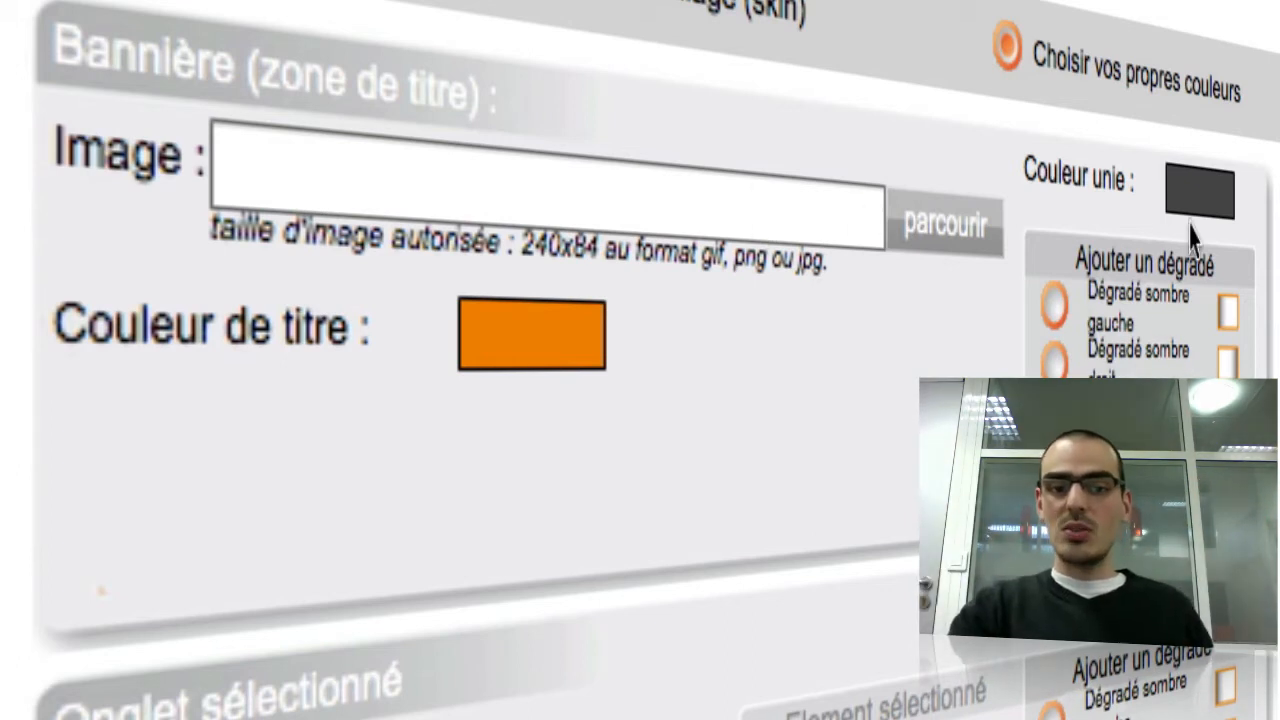
{"action": "left_click", "coordinate": [1220, 195]}
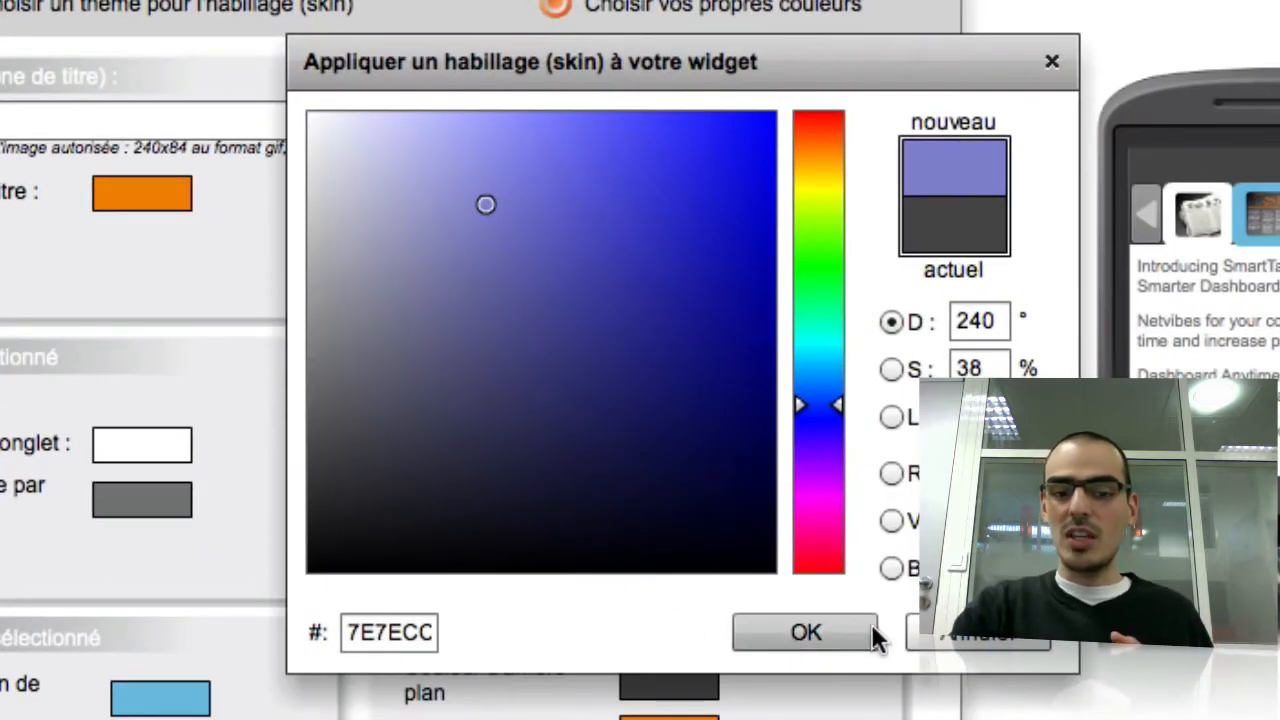
{"action": "left_click", "coordinate": [940, 640]}
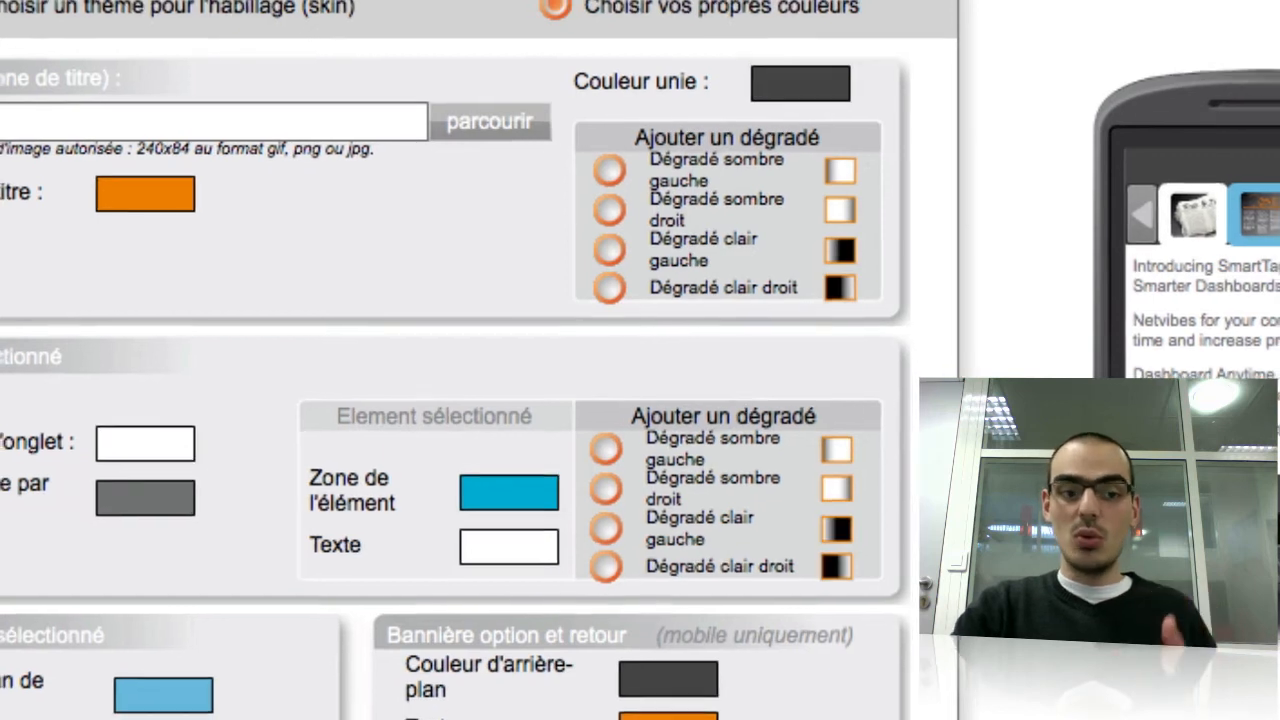
{"action": "left_click", "coordinate": [38, 40]}
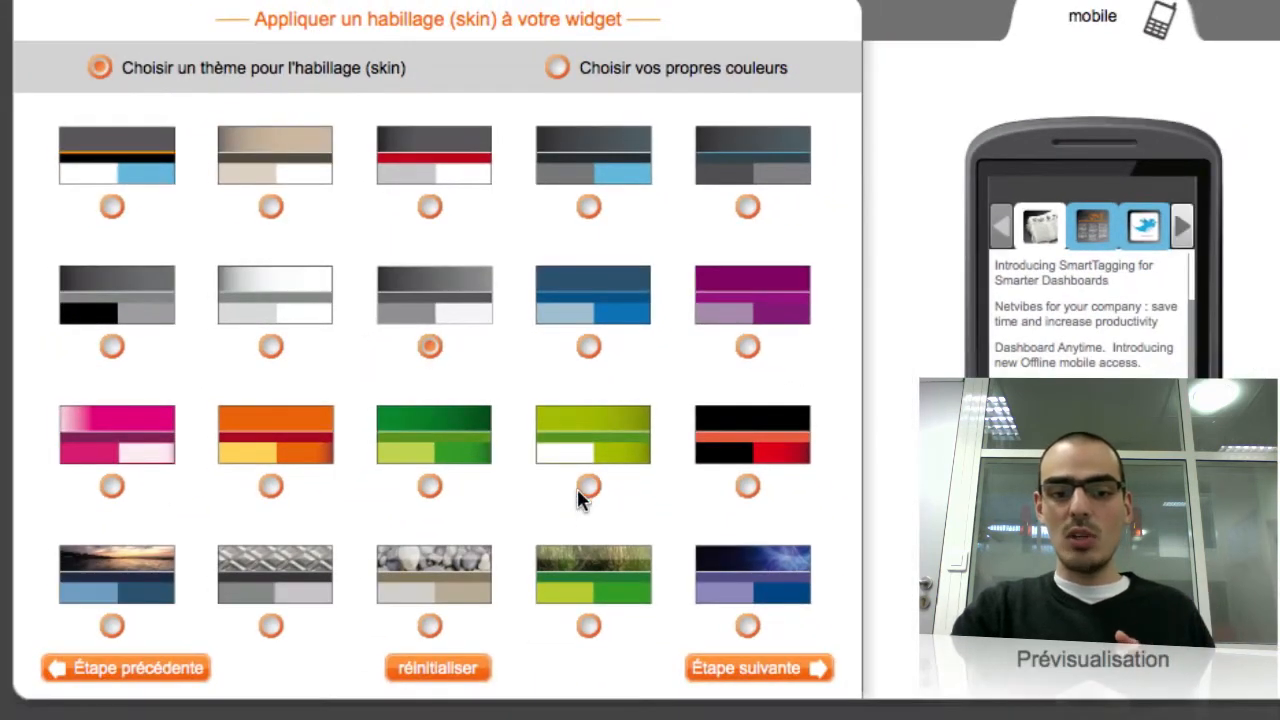
Apply the plain lime-green skin theme to the widget and proceed to the widget definition form
{"action": "left_click", "coordinate": [585, 486]}
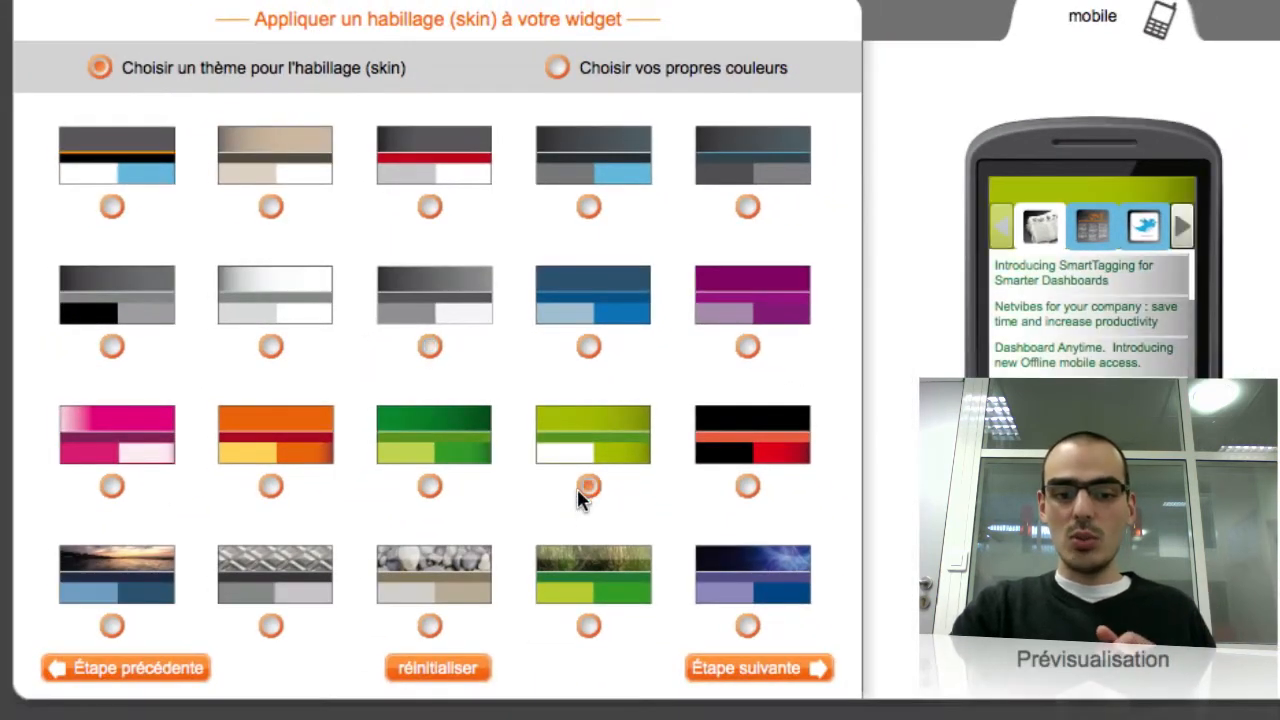
{"action": "left_click", "coordinate": [758, 676]}
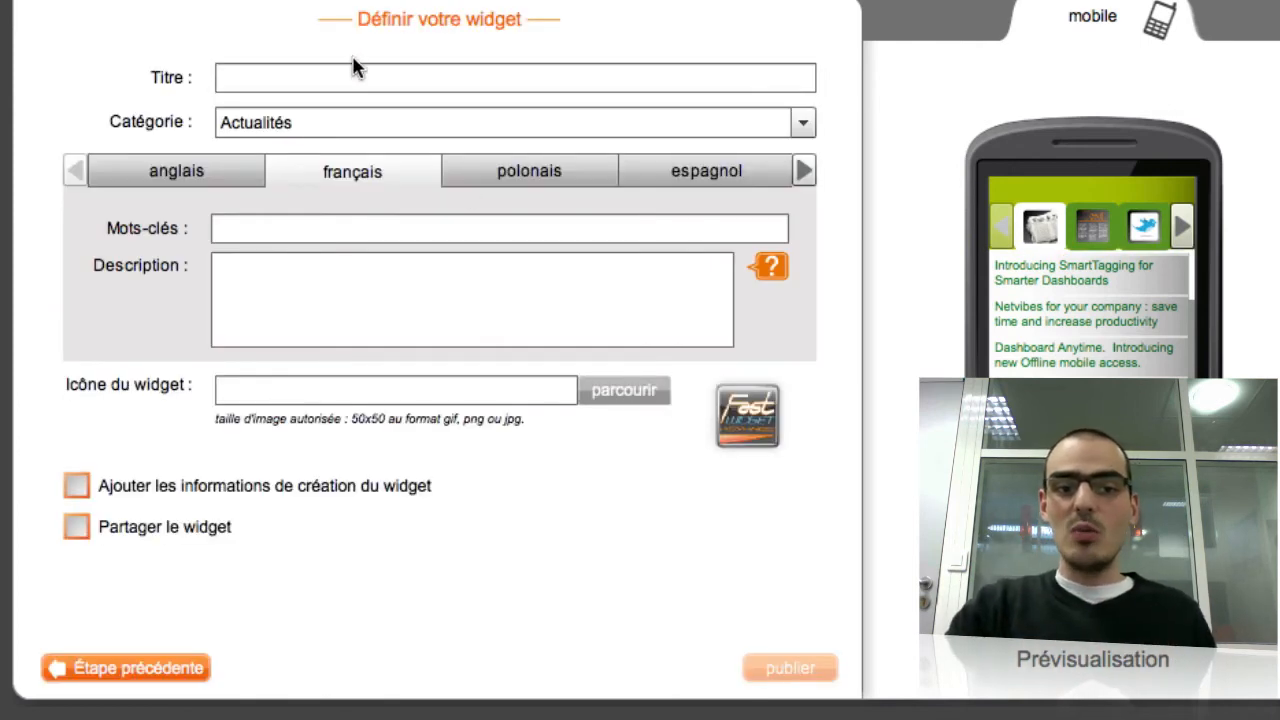
Title the widget "test netvibes" and set its category to Business
{"action": "left_click", "coordinate": [355, 80]}
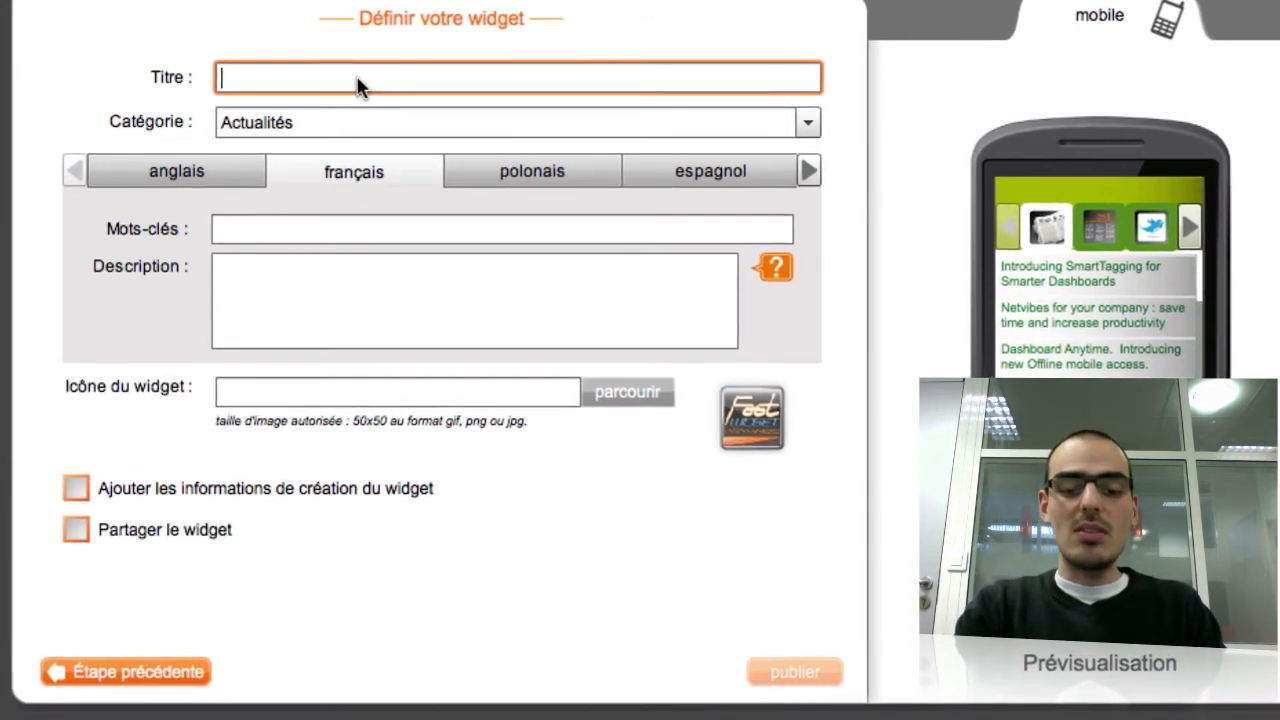
{"action": "type", "text": "test ne"}
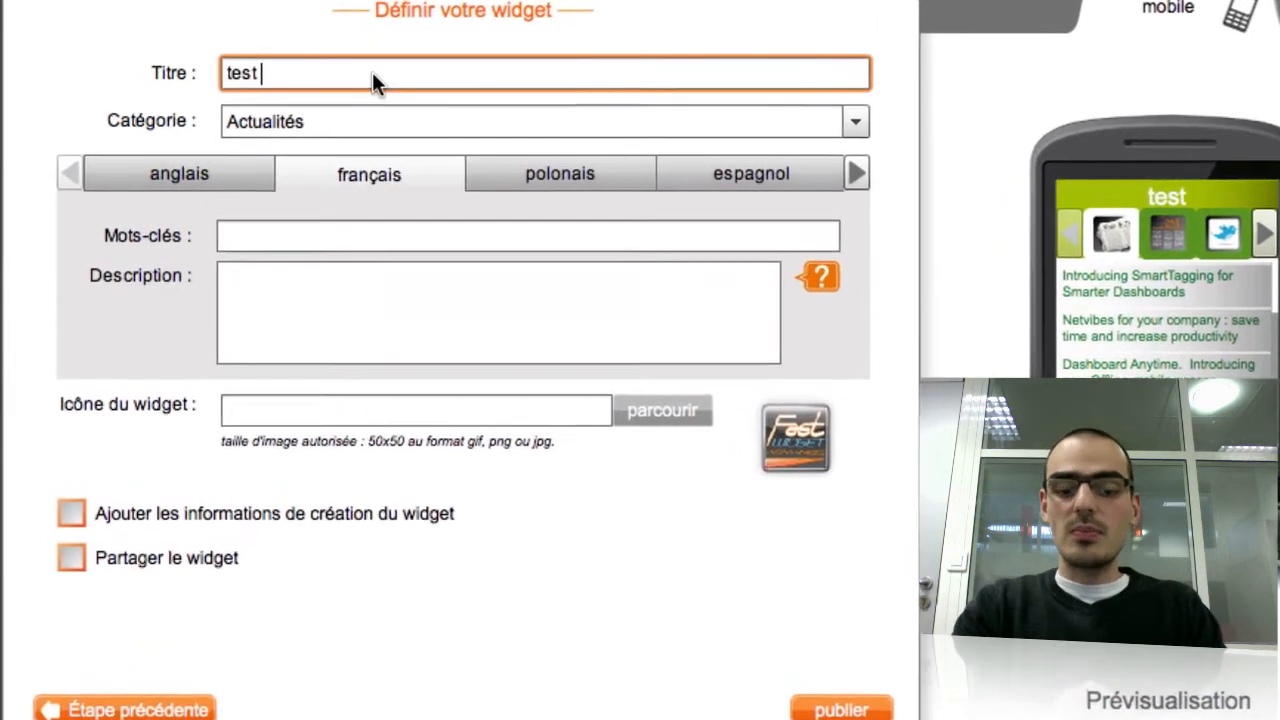
{"action": "type", "text": "tvibes"}
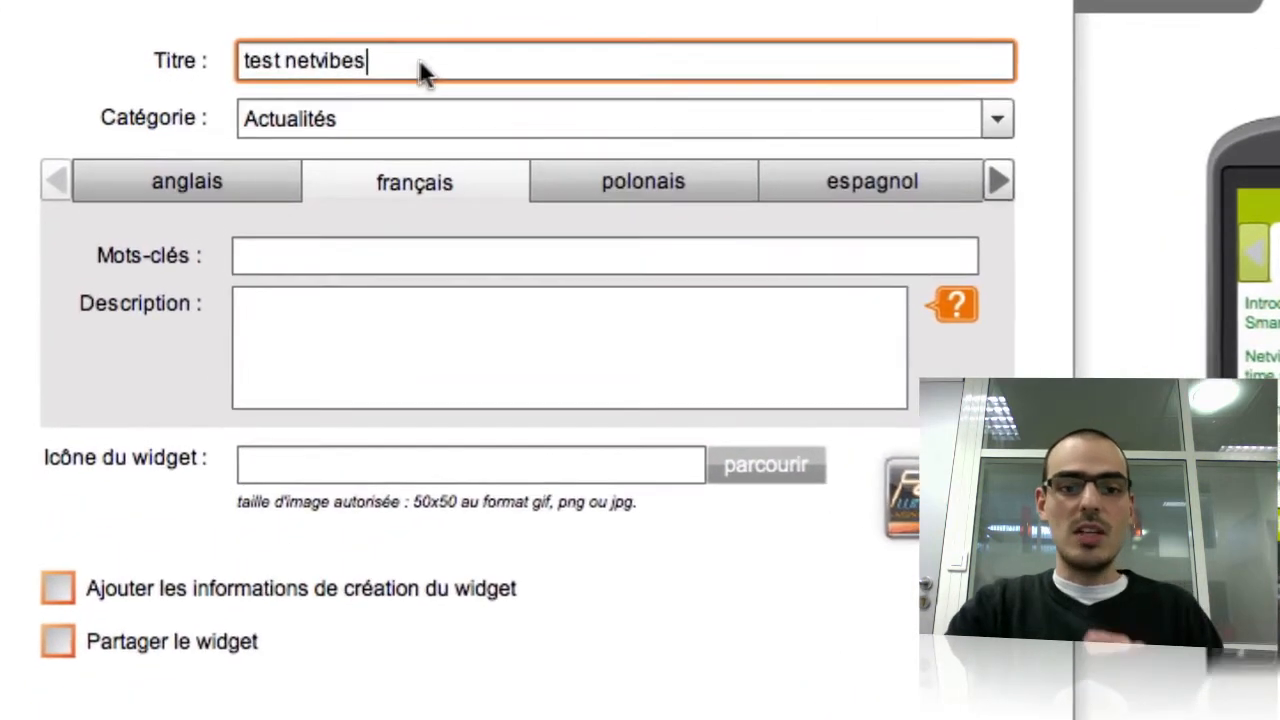
{"action": "left_click", "coordinate": [1042, 125]}
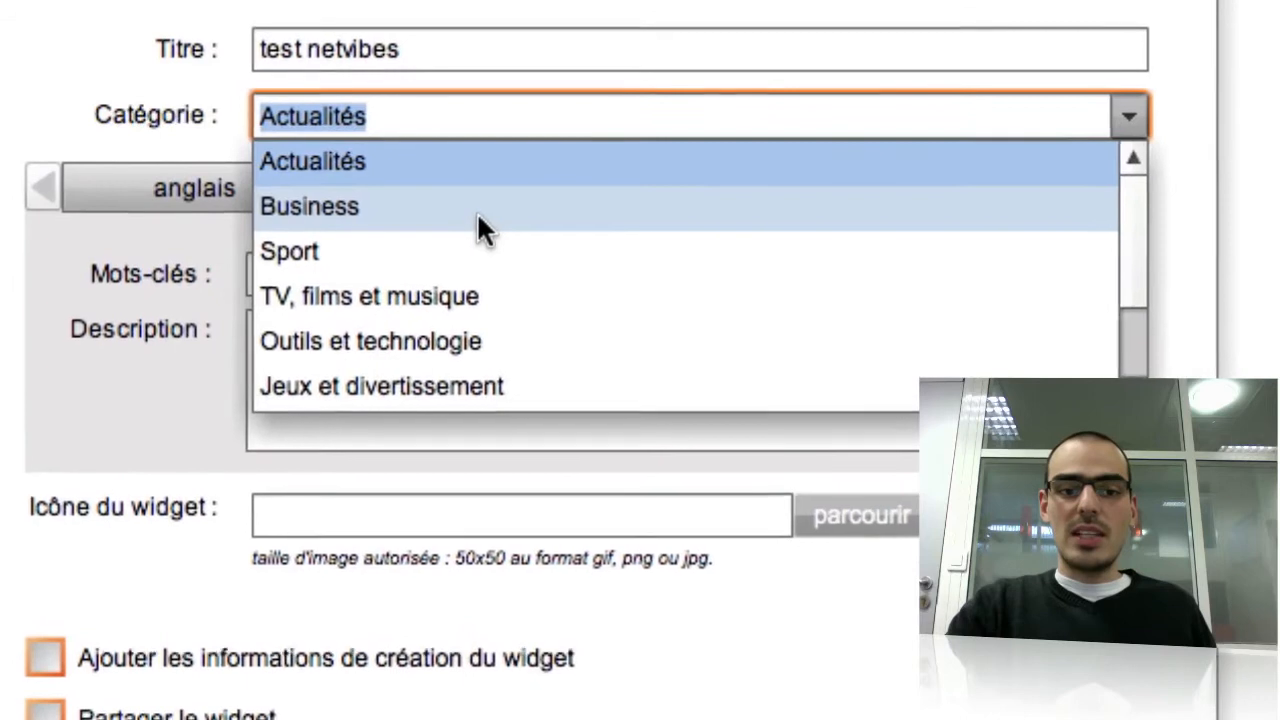
{"action": "left_click", "coordinate": [442, 209]}
Enter "test netvibes" as the widget's French keywords
{"action": "left_click", "coordinate": [405, 281]}
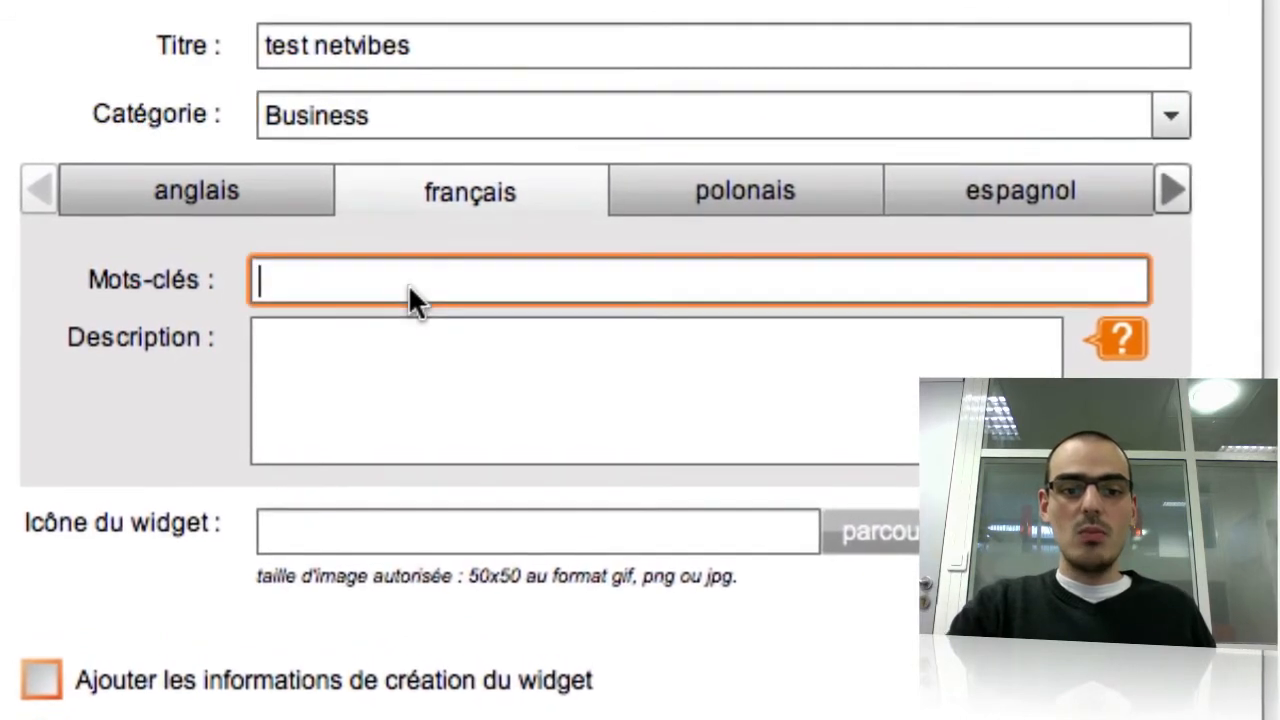
{"action": "type", "text": "test netviub"}
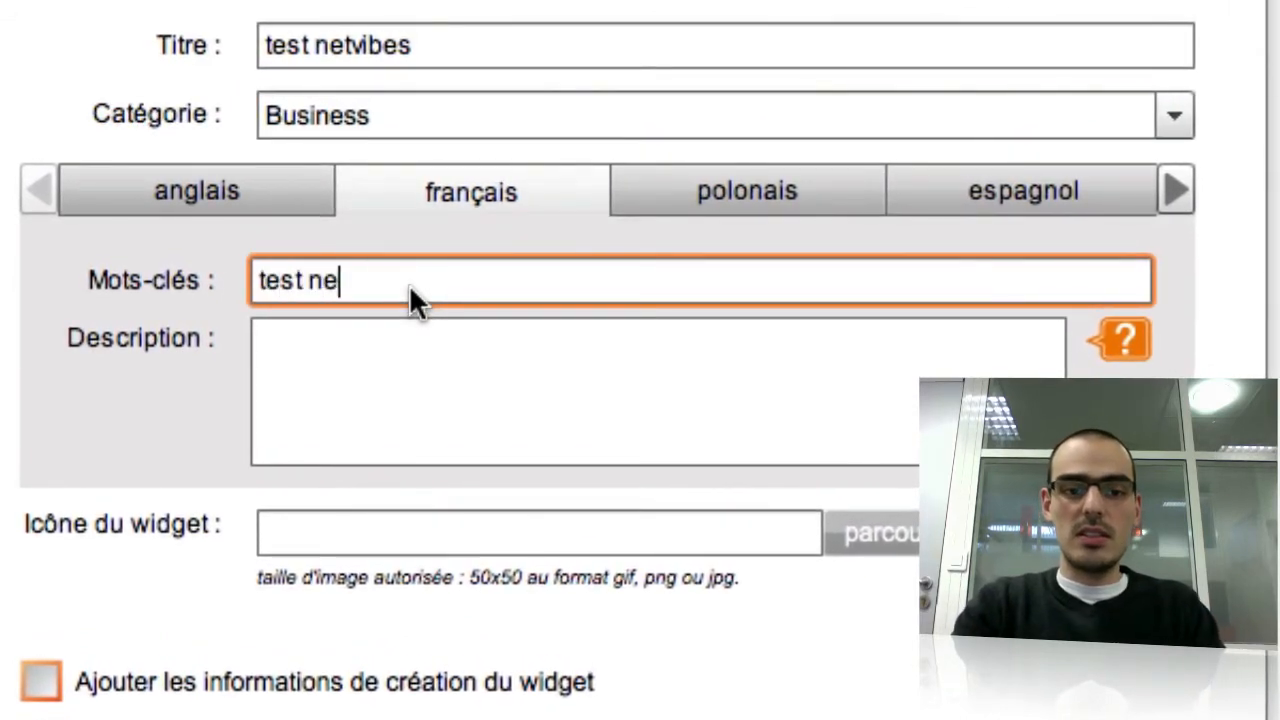
{"action": "key", "text": "BackSpace"}
{"action": "key", "text": "BackSpace"}
{"action": "key", "text": "BackSpace"}
{"action": "type", "text": "ibes"}
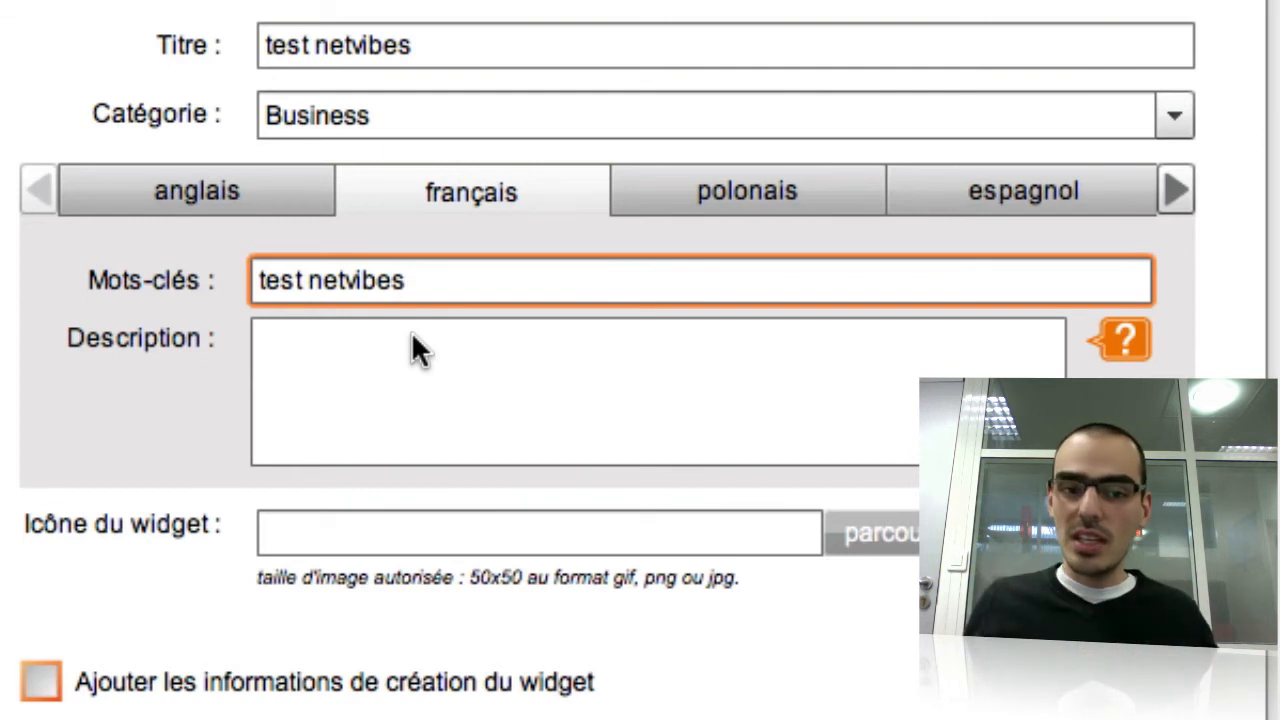
Enter "Toute l'actualité du blog de Netvibes" as the widget's French description
{"action": "left_click", "coordinate": [396, 338]}
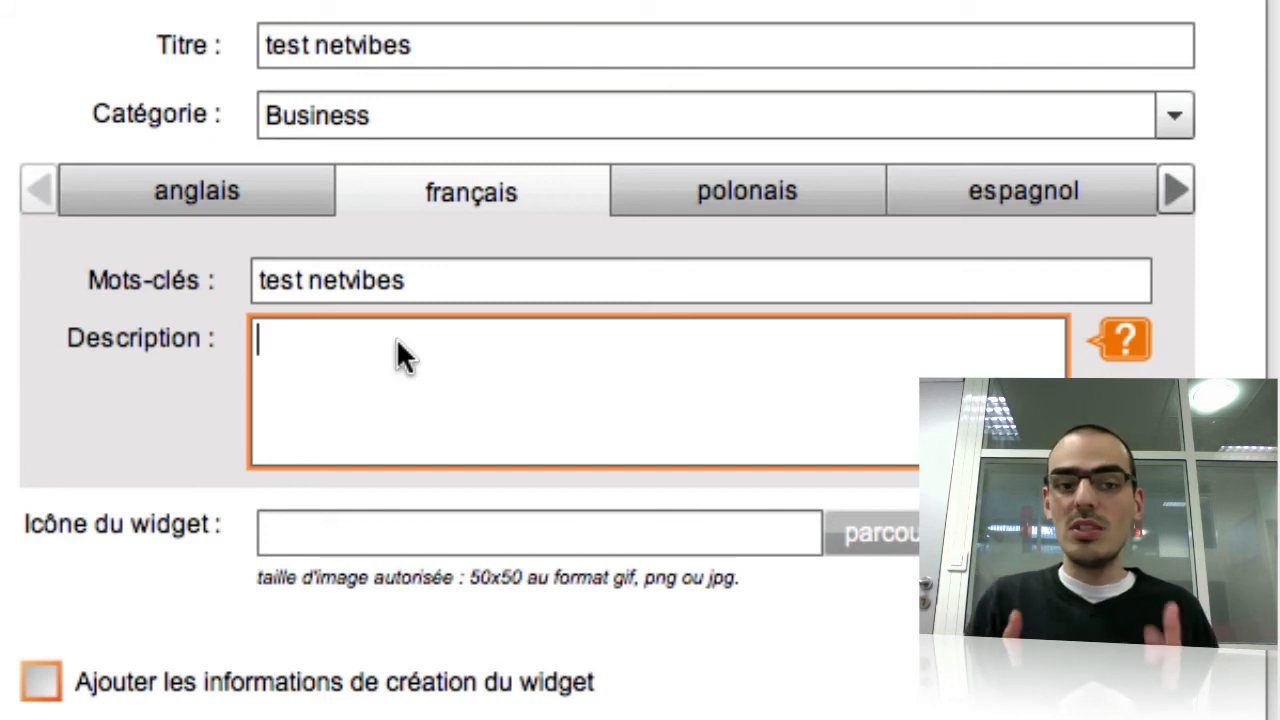
{"action": "type", "text": "Toute l'"}
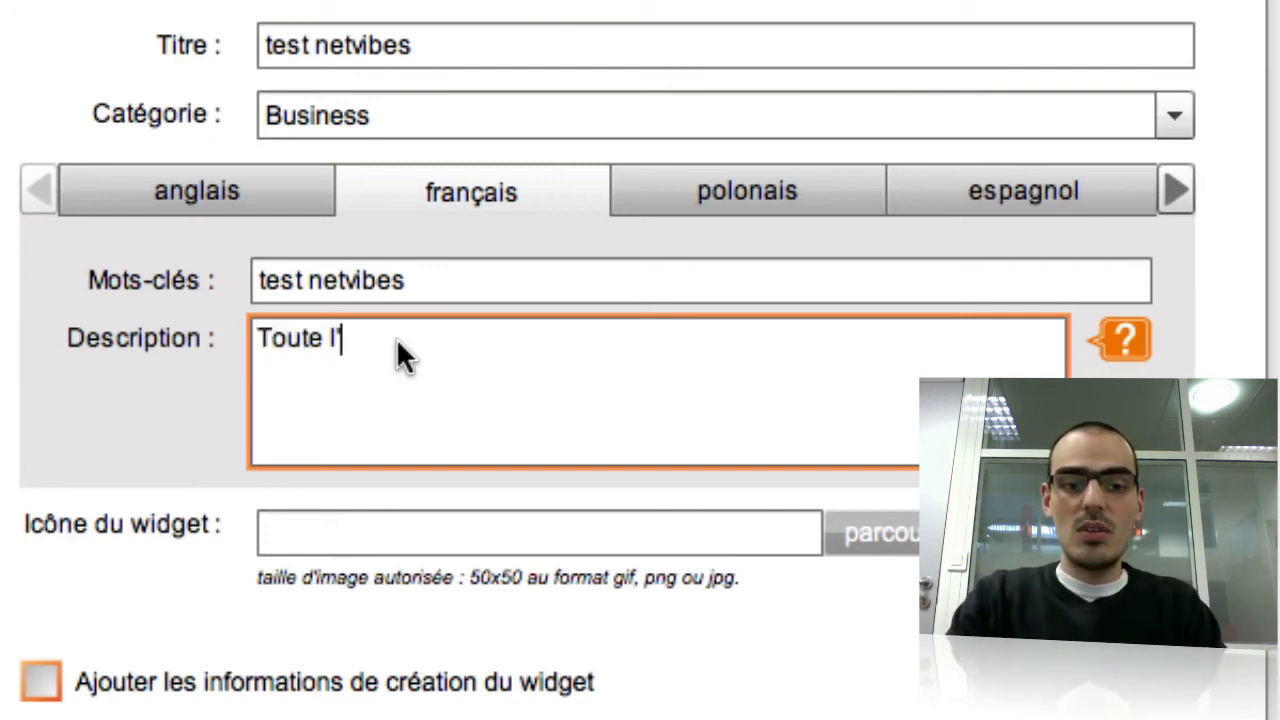
{"action": "type", "text": "actualité du "}
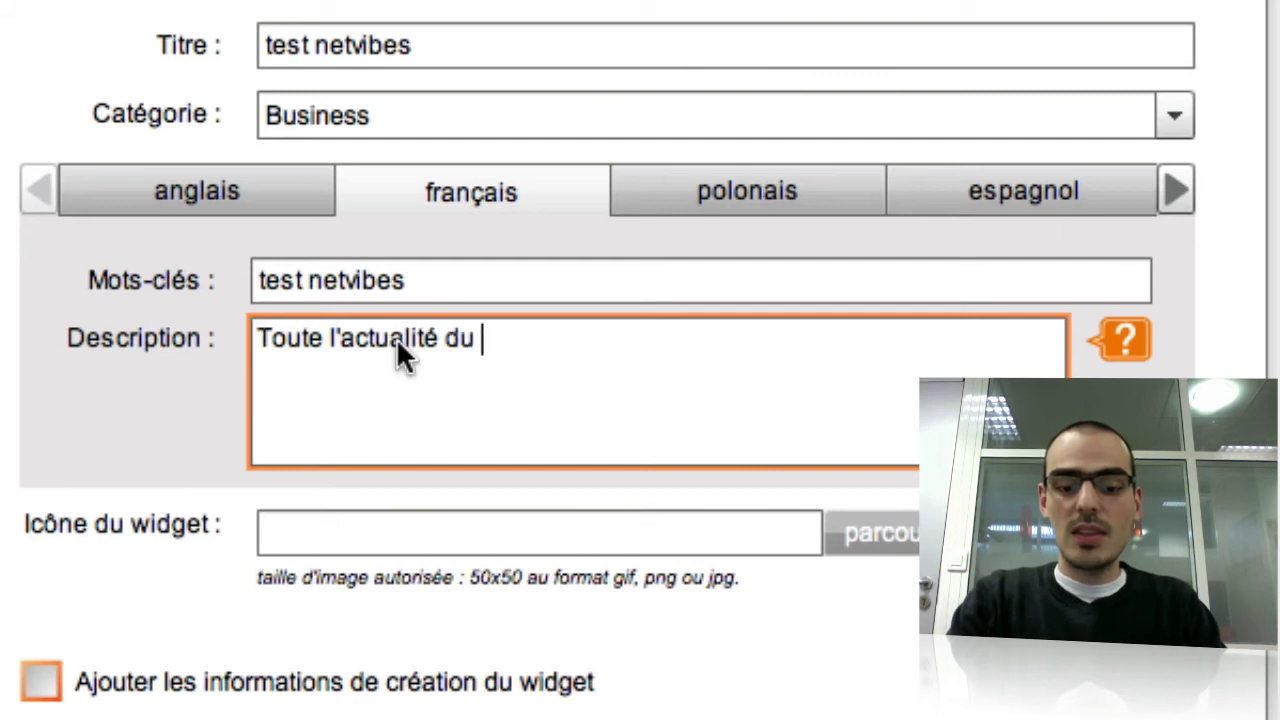
{"action": "type", "text": "blog de Ne"}
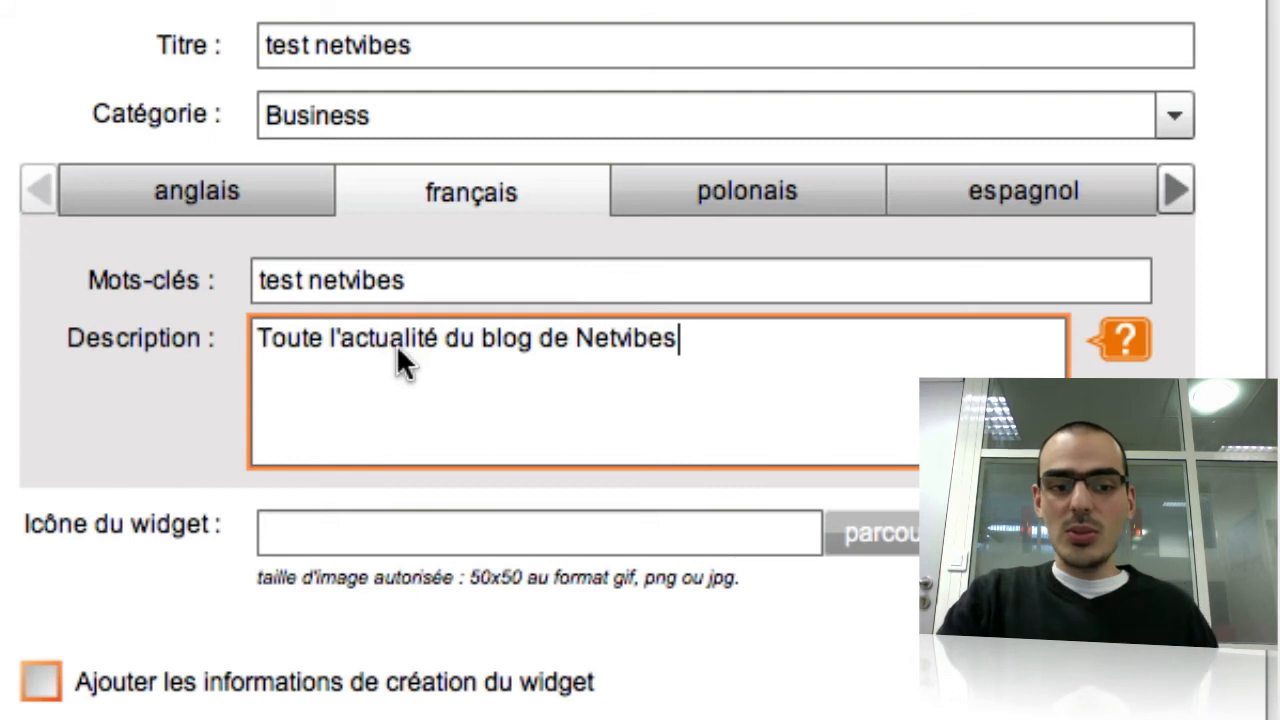
{"action": "type", "text": "tvibes"}
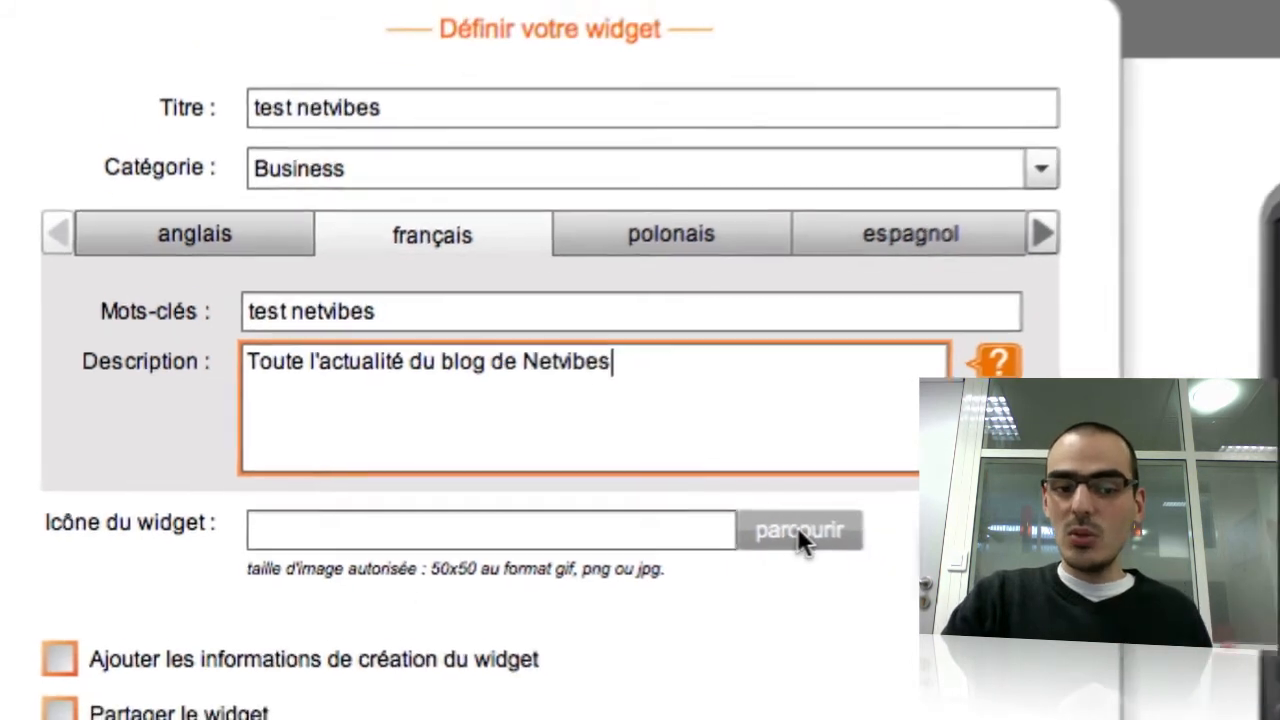
Load Untitled.png from the Bureau folder as the widget's icon
{"action": "left_click", "coordinate": [880, 533]}
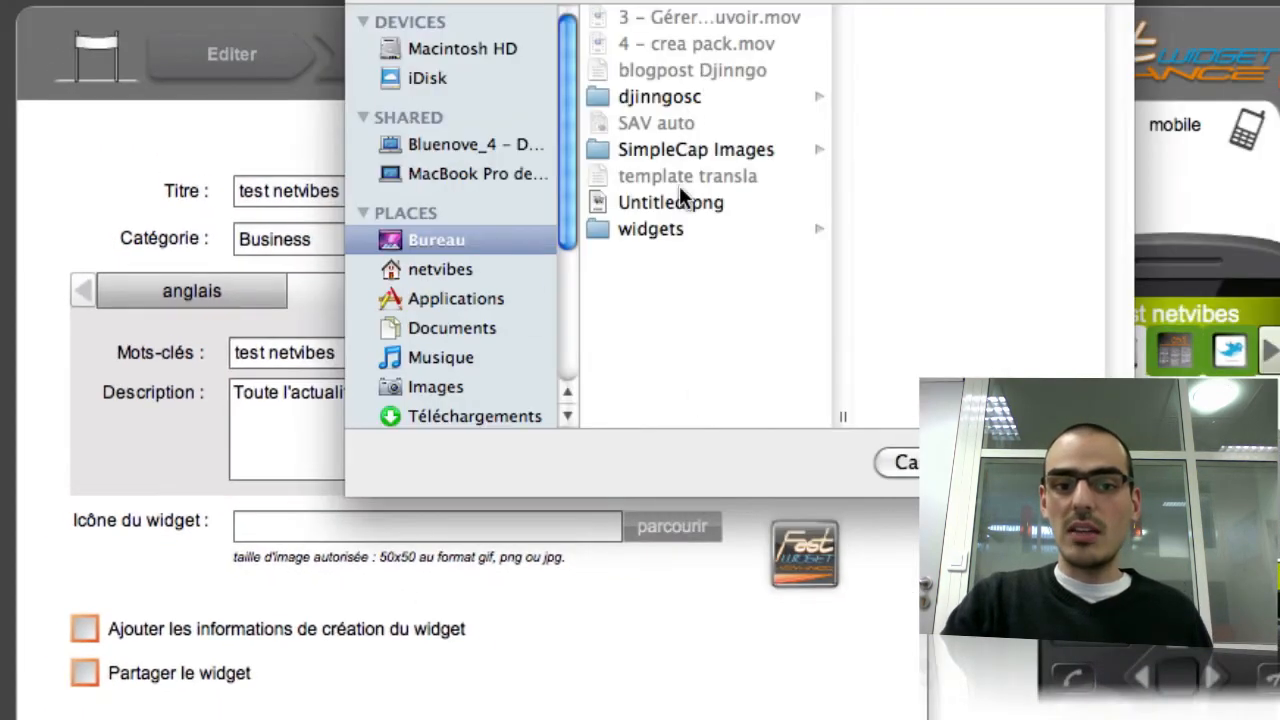
{"action": "left_click", "coordinate": [679, 202]}
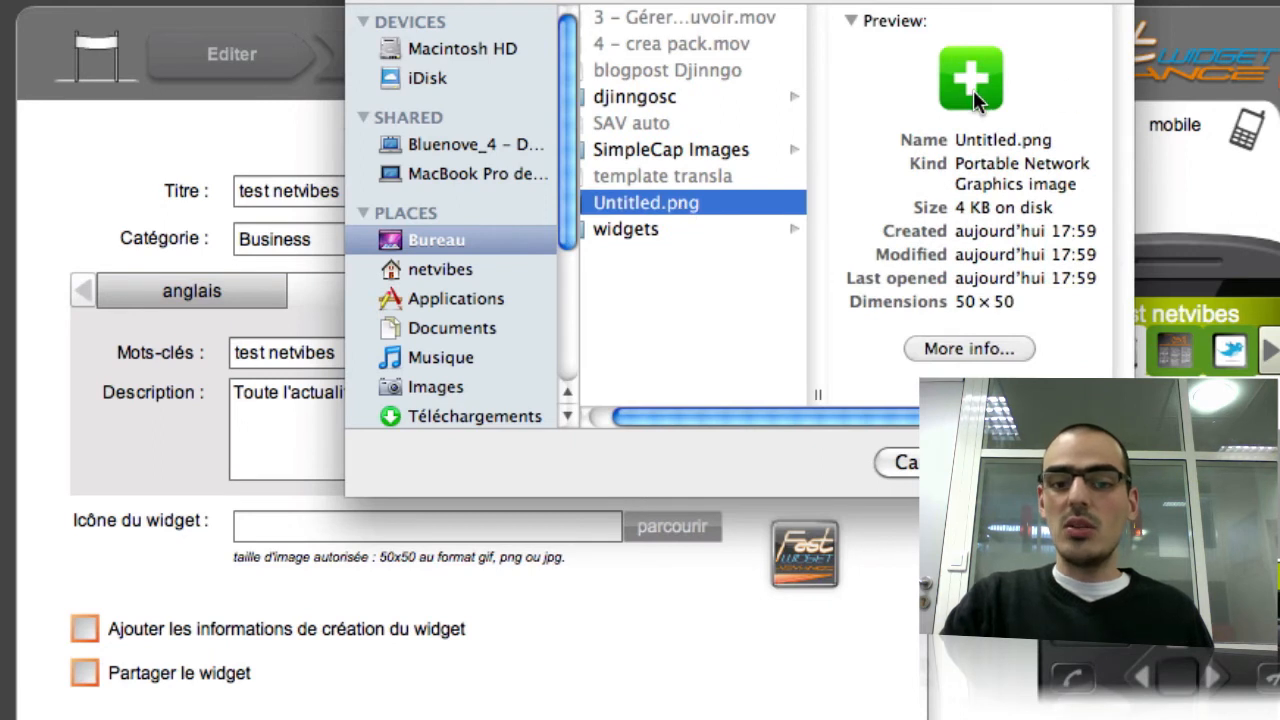
{"action": "key", "text": "Return"}
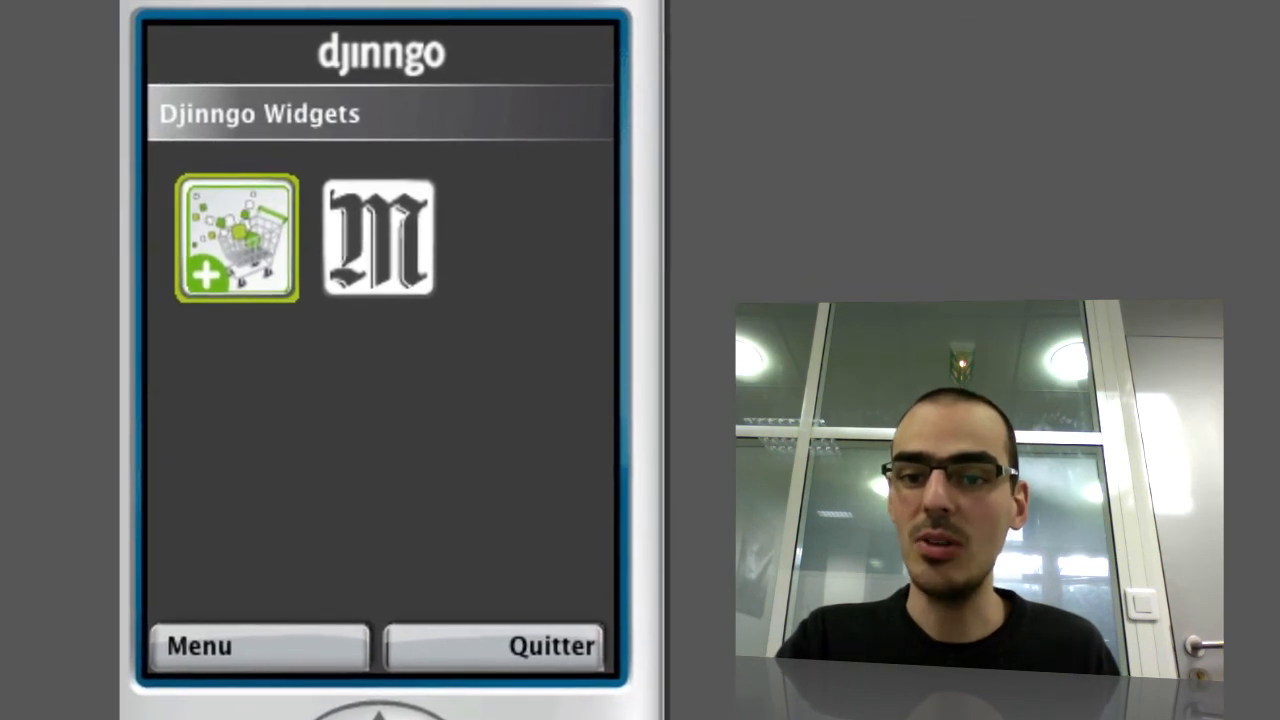
Open the keyword search (Recherche) in the Djinngo Widgets catalogue on the phone simulator
{"action": "key", "text": "Return"}
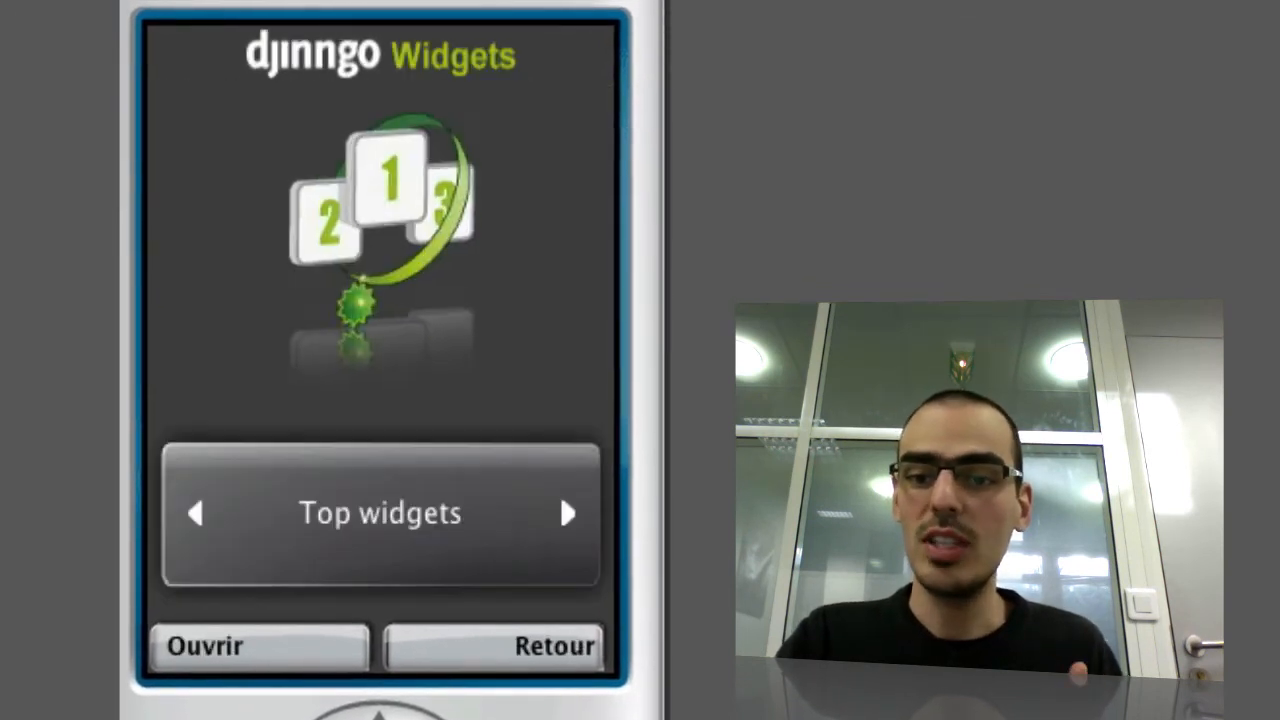
{"action": "key", "text": "Right"}
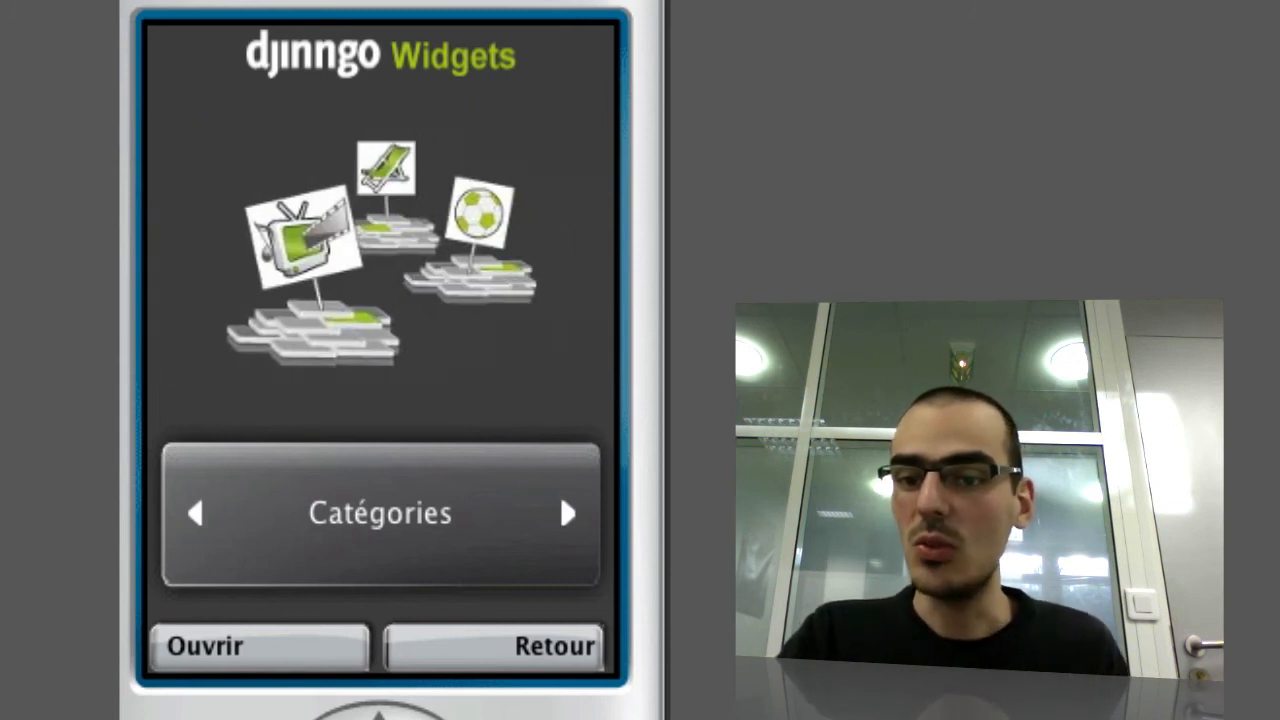
{"action": "key", "text": "Right"}
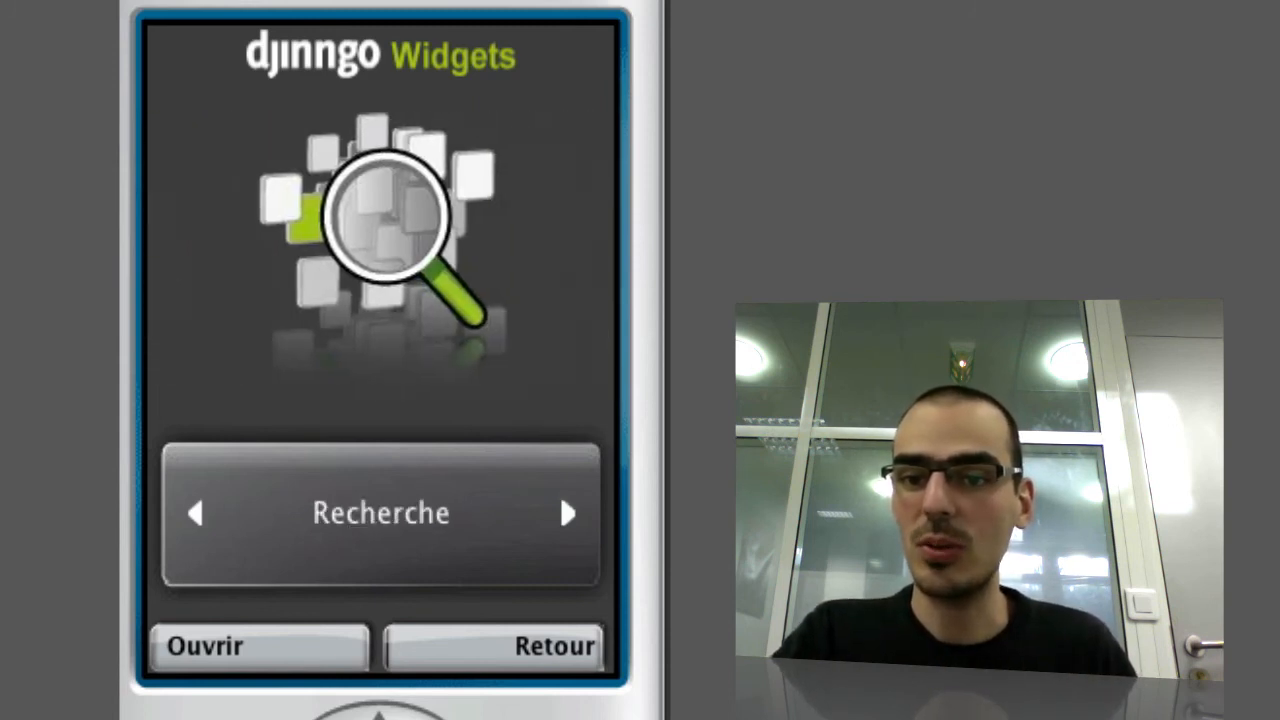
{"action": "key", "text": "Return"}
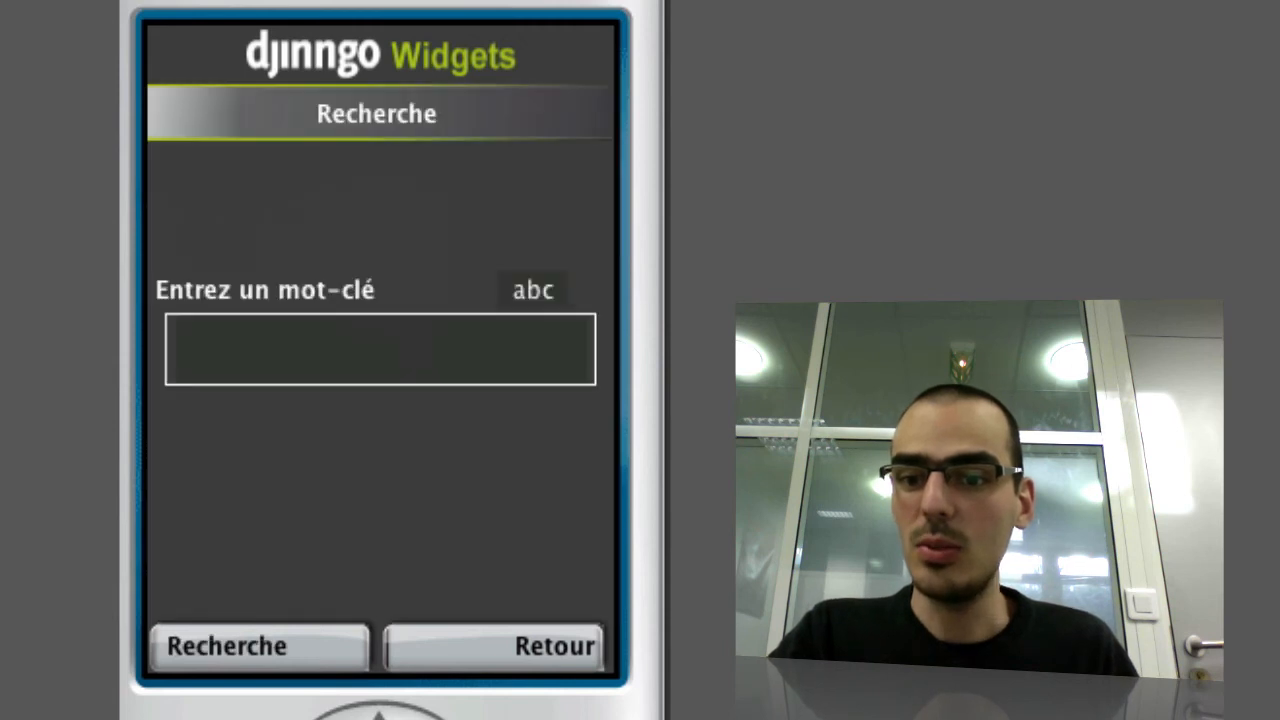
Search the widget catalogue for the keyword "test netvibes"
{"action": "type", "text": "t"}
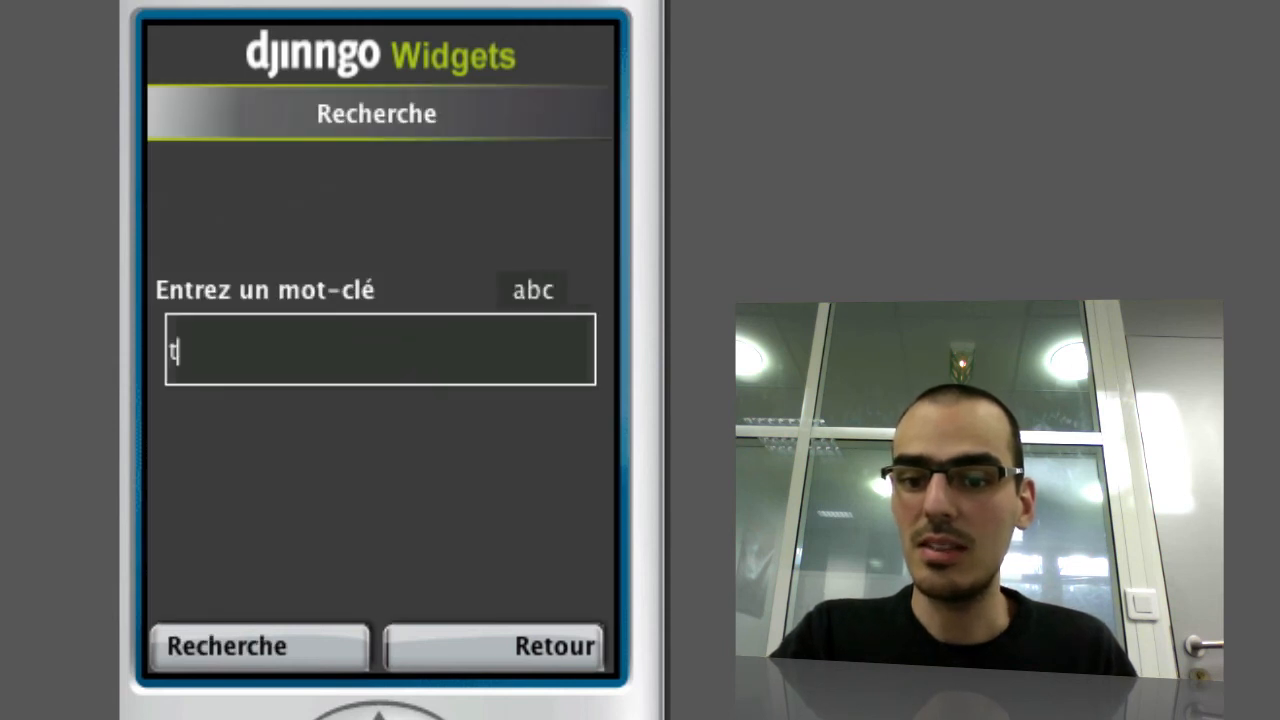
{"action": "type", "text": "d3"}
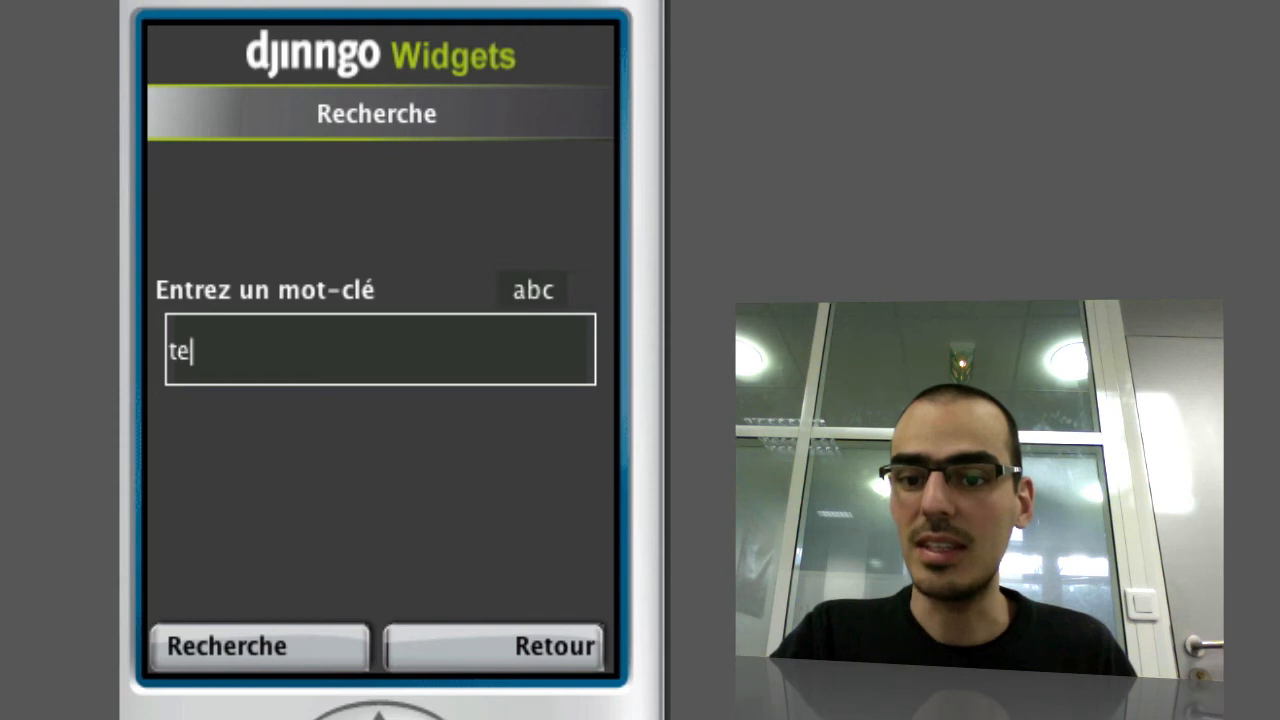
{"action": "key", "text": "7"}
{"action": "key", "text": "7"}
{"action": "key", "text": "7"}
{"action": "key", "text": "7"}
{"action": "key", "text": "8"}
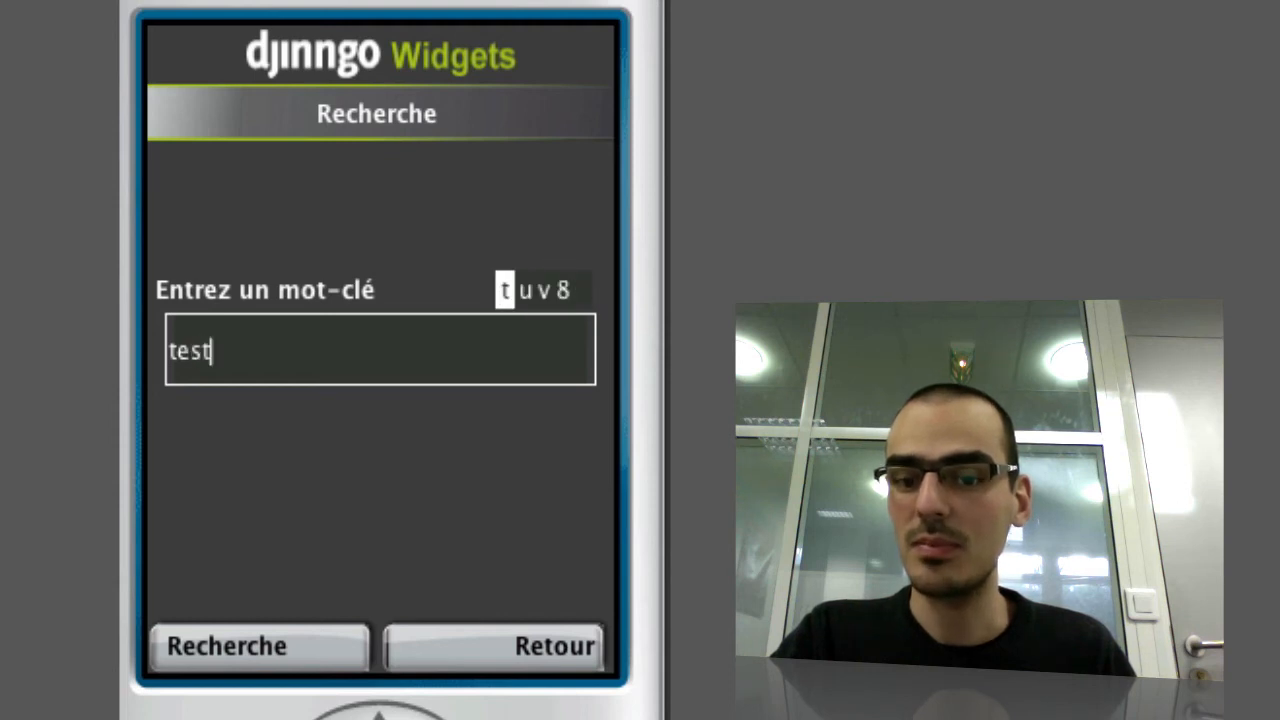
{"action": "key", "text": "Return"}
{"action": "type", "text": "net"}
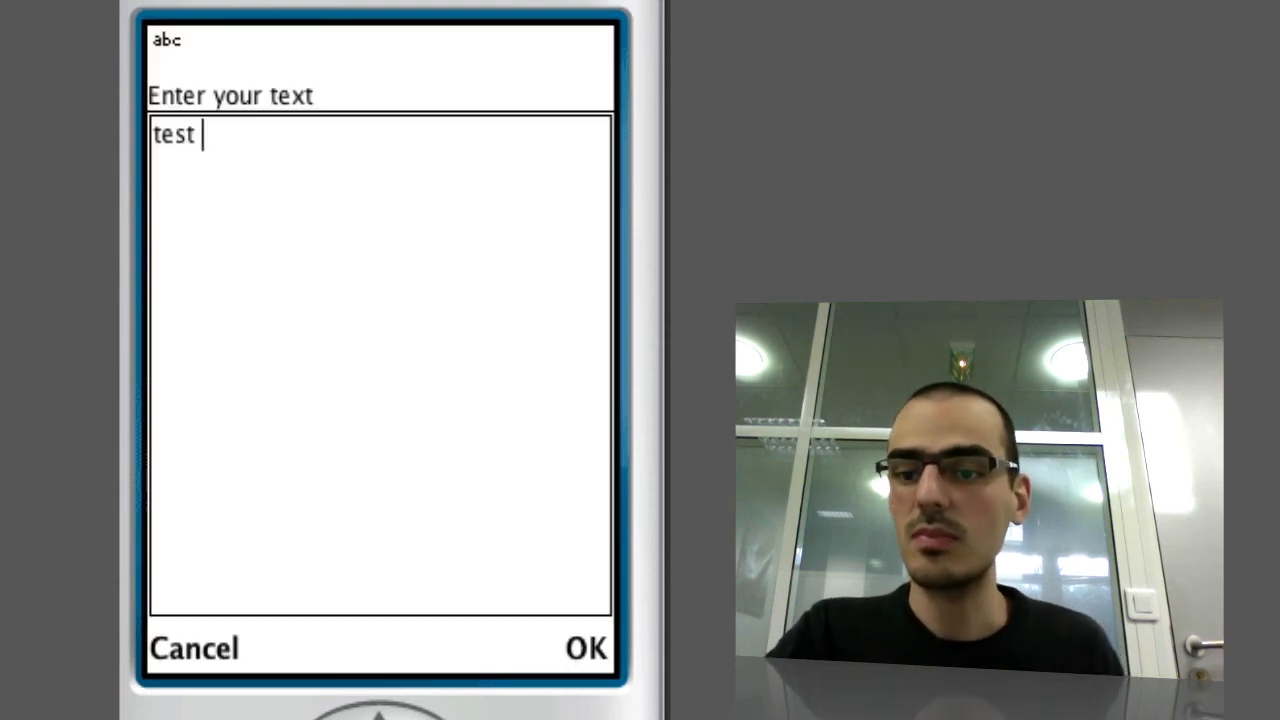
{"action": "type", "text": "vibes"}
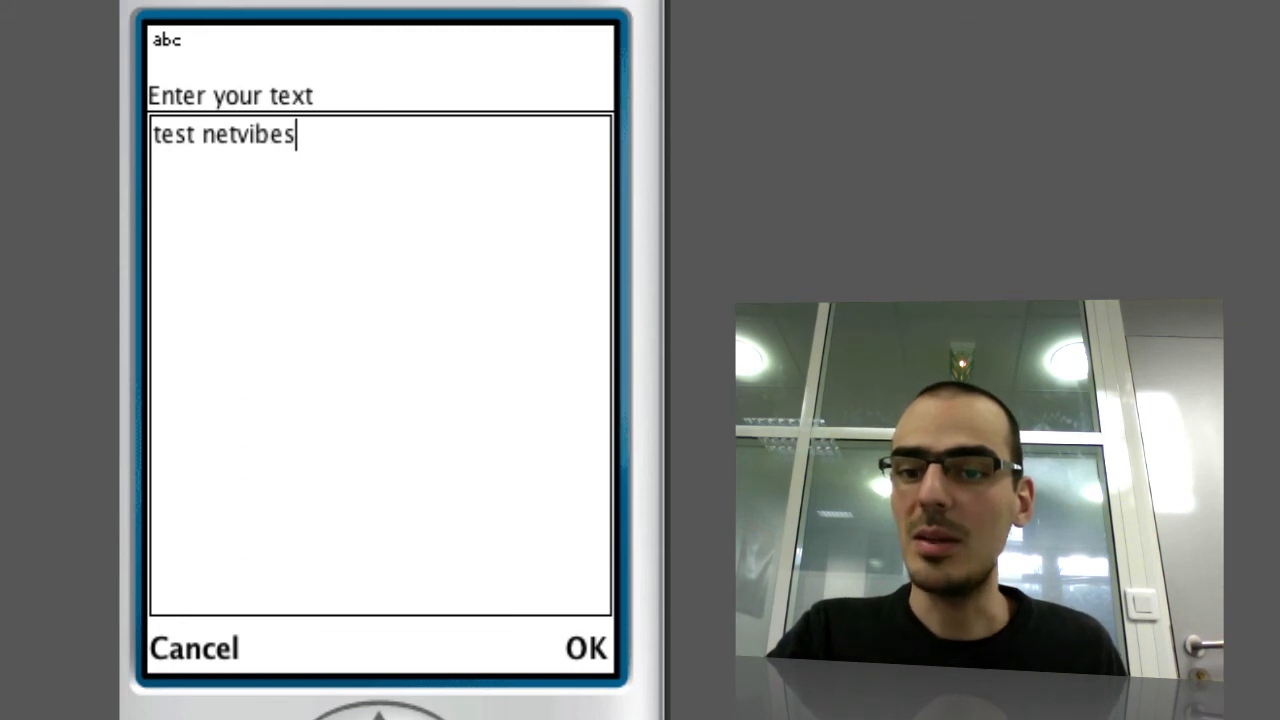
{"action": "key", "text": "Return"}
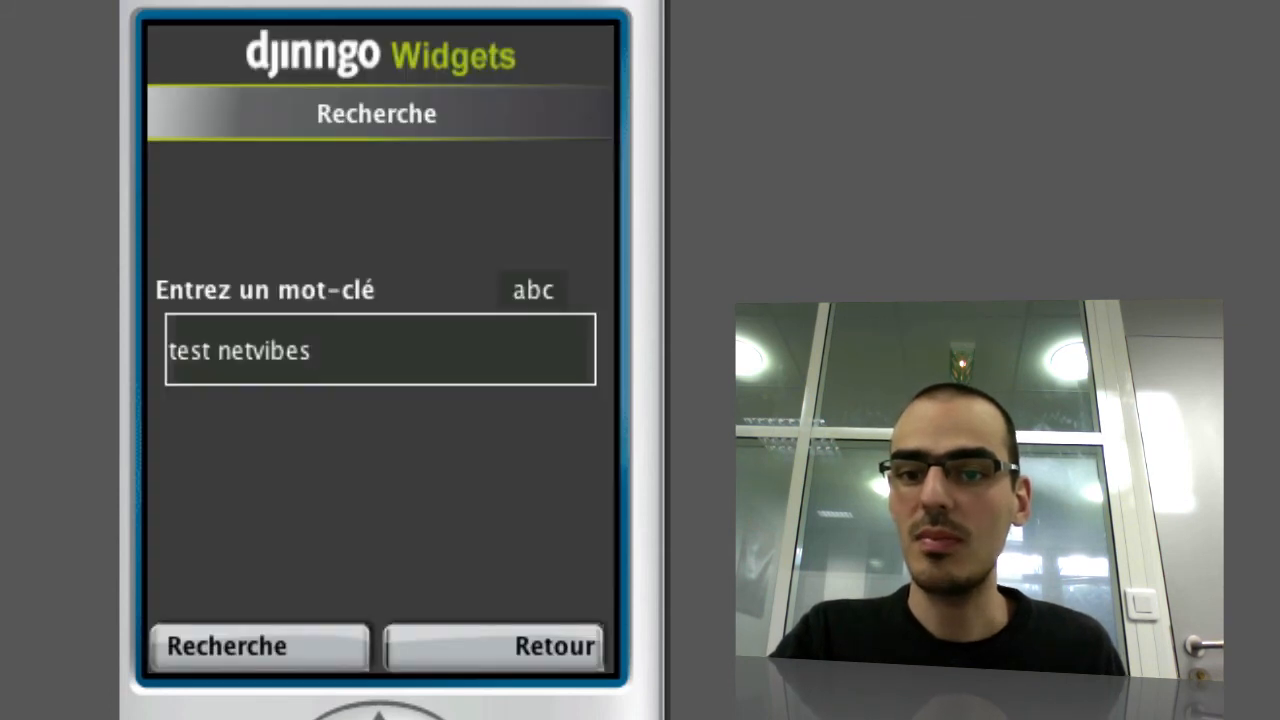
{"action": "key", "text": "F1"}
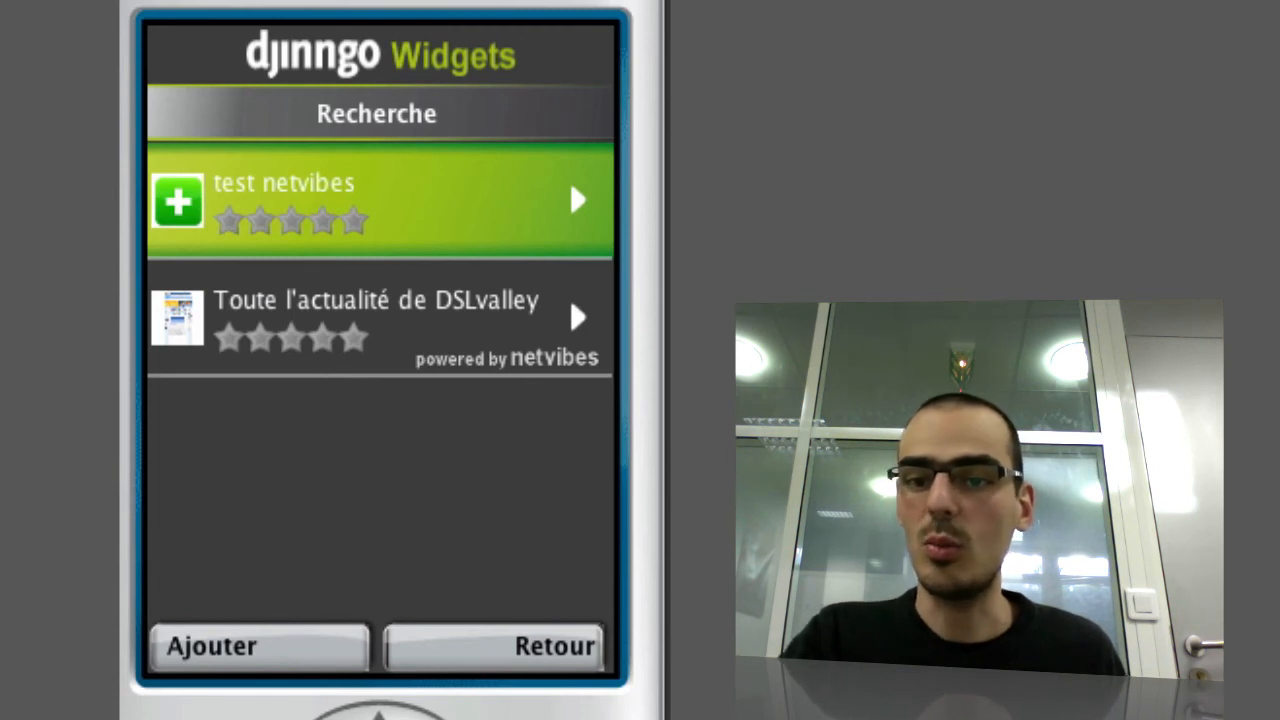
Open the details of the "test netvibes" search result and add the widget
{"action": "key", "text": "Return"}
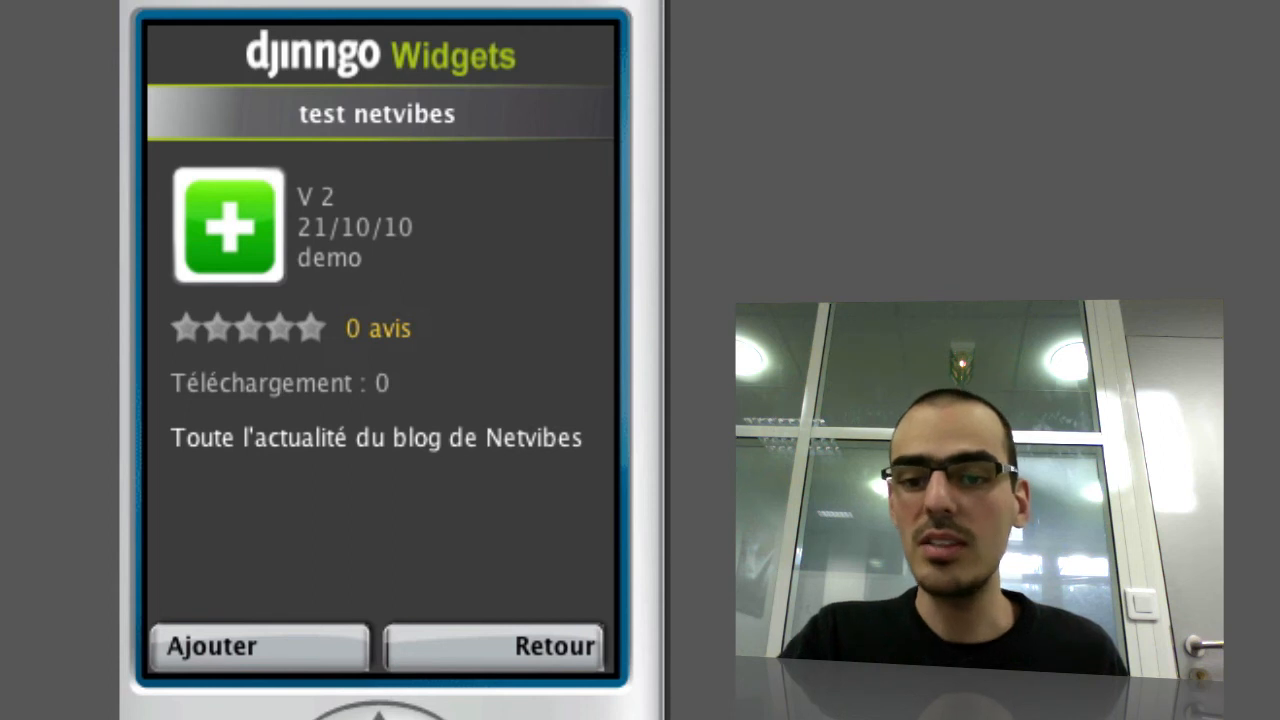
{"action": "key", "text": "F1"}
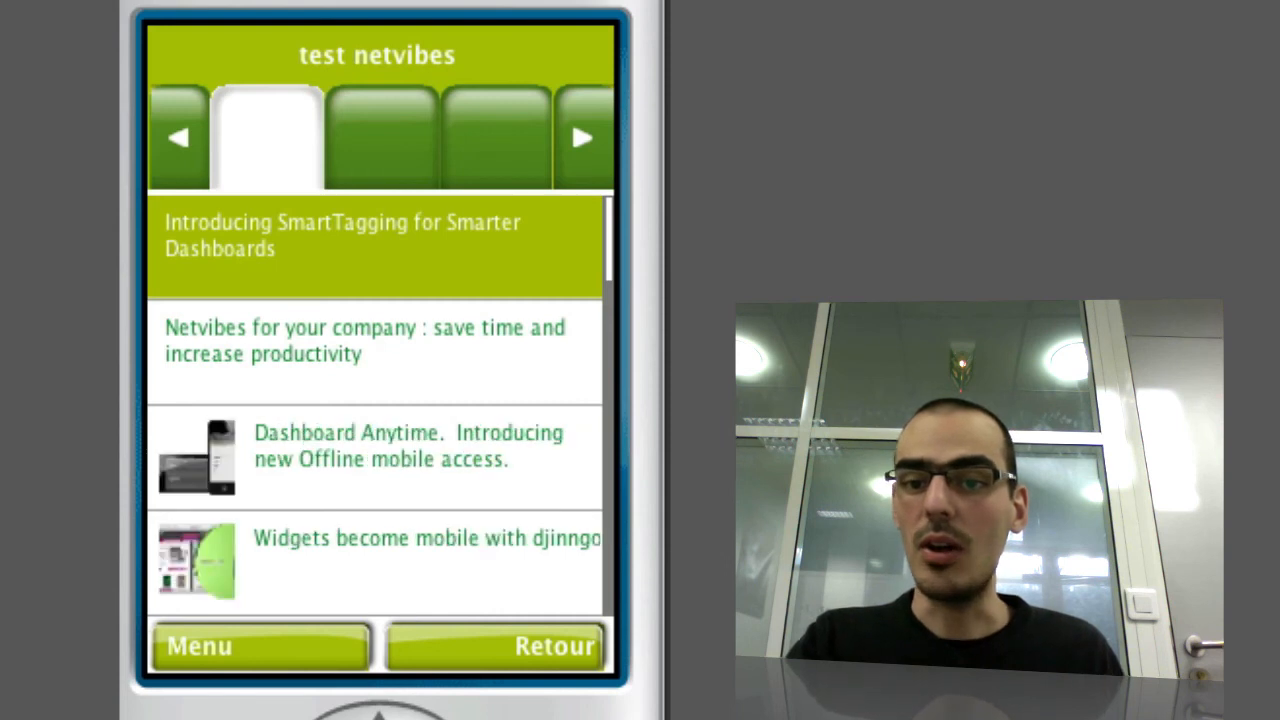
Look through the widget's "Qui sommes-nous ?", Twitter and Facebook tabs and return to the news tab
{"action": "key", "text": "Right"}
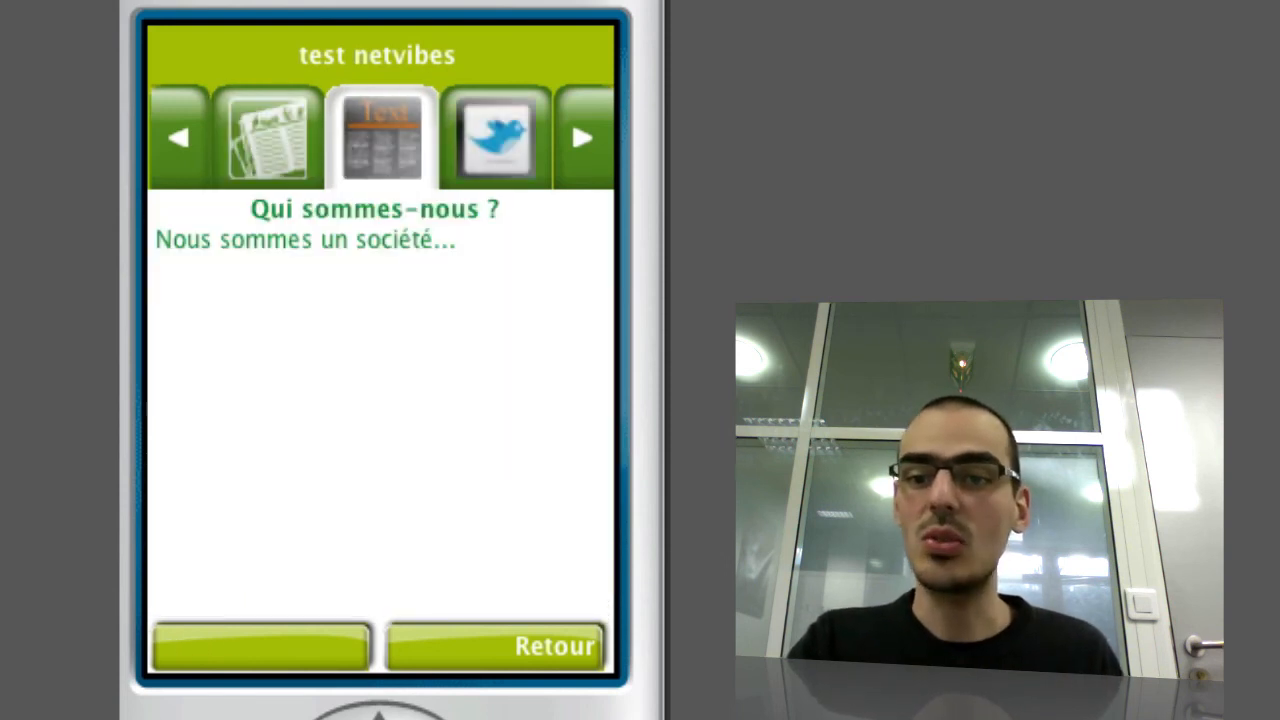
{"action": "key", "text": "Right"}
{"action": "key", "text": "Right"}
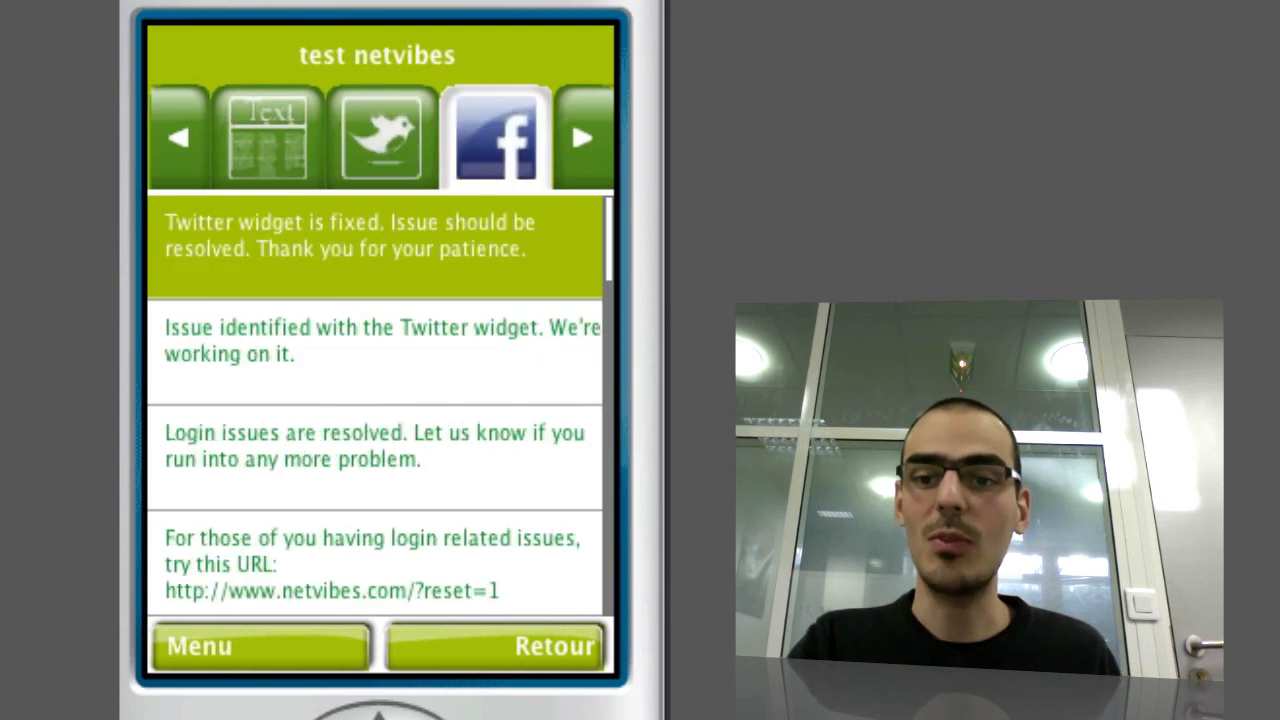
{"action": "key", "text": "Right"}
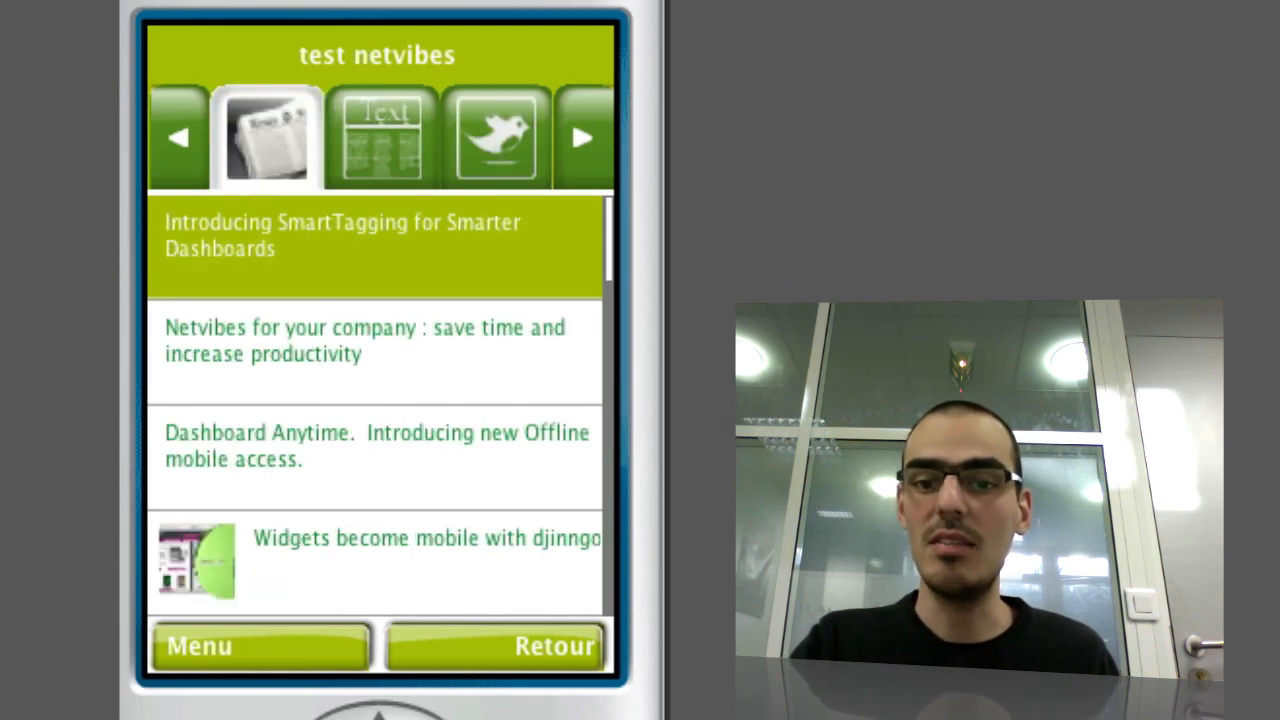
View the news article "Netvibes for your company : save time and increase productivity" and return to the article list
{"action": "key", "text": "Down"}
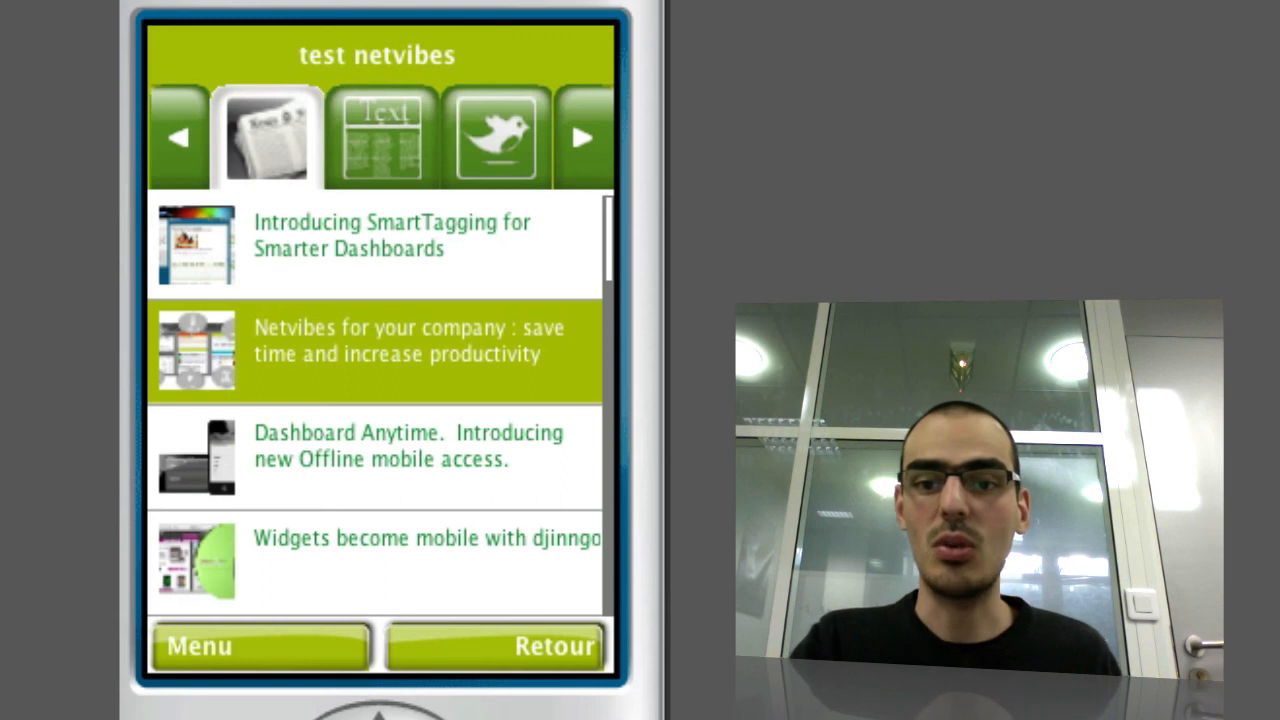
{"action": "key", "text": "Return"}
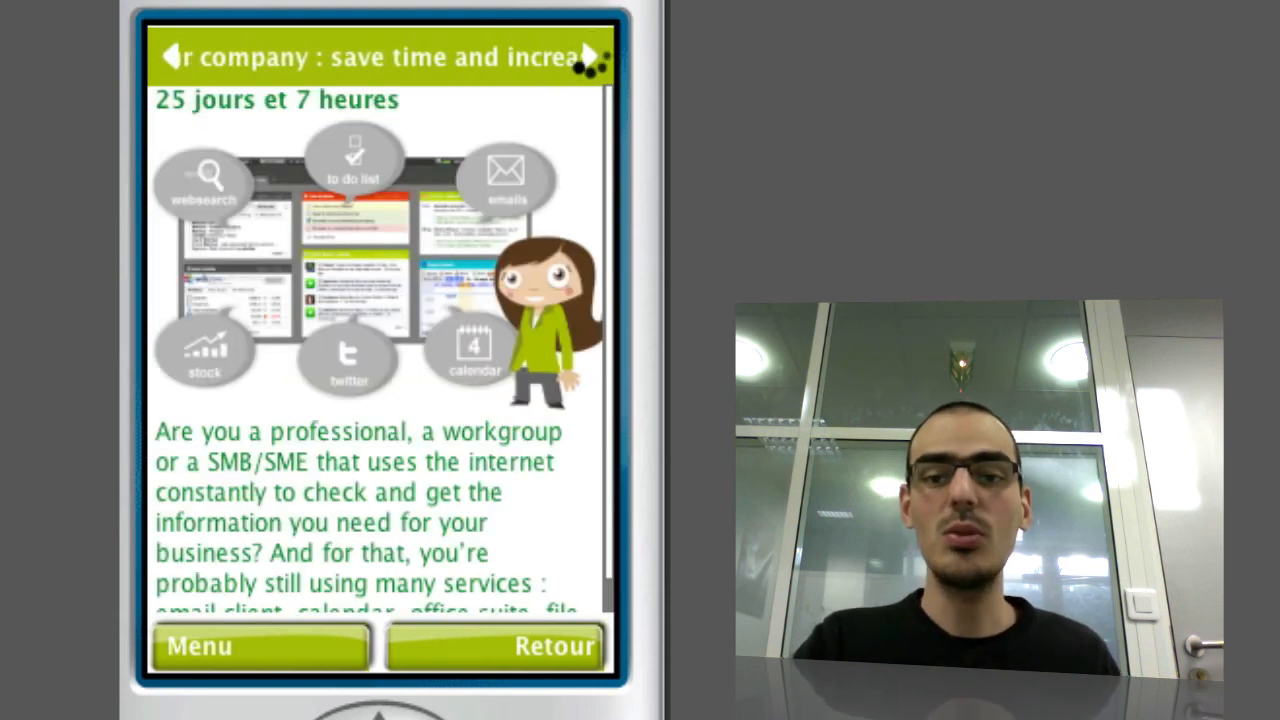
{"action": "key", "text": "F2"}
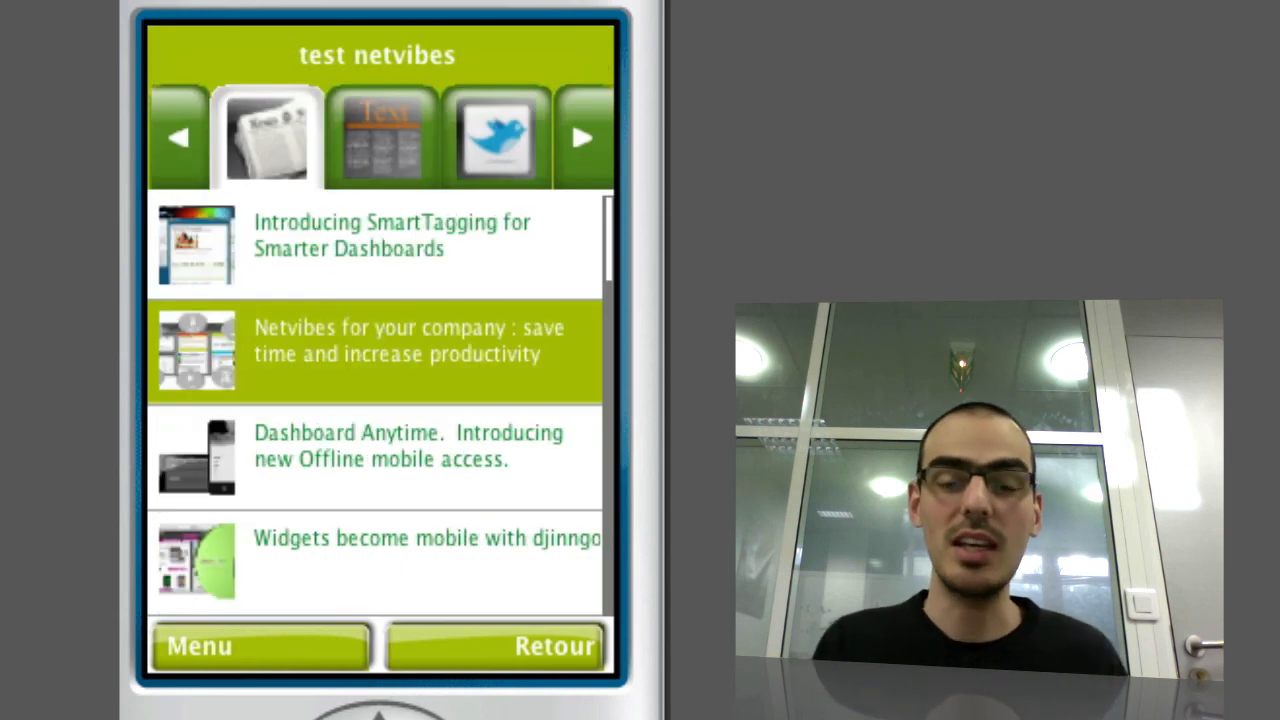